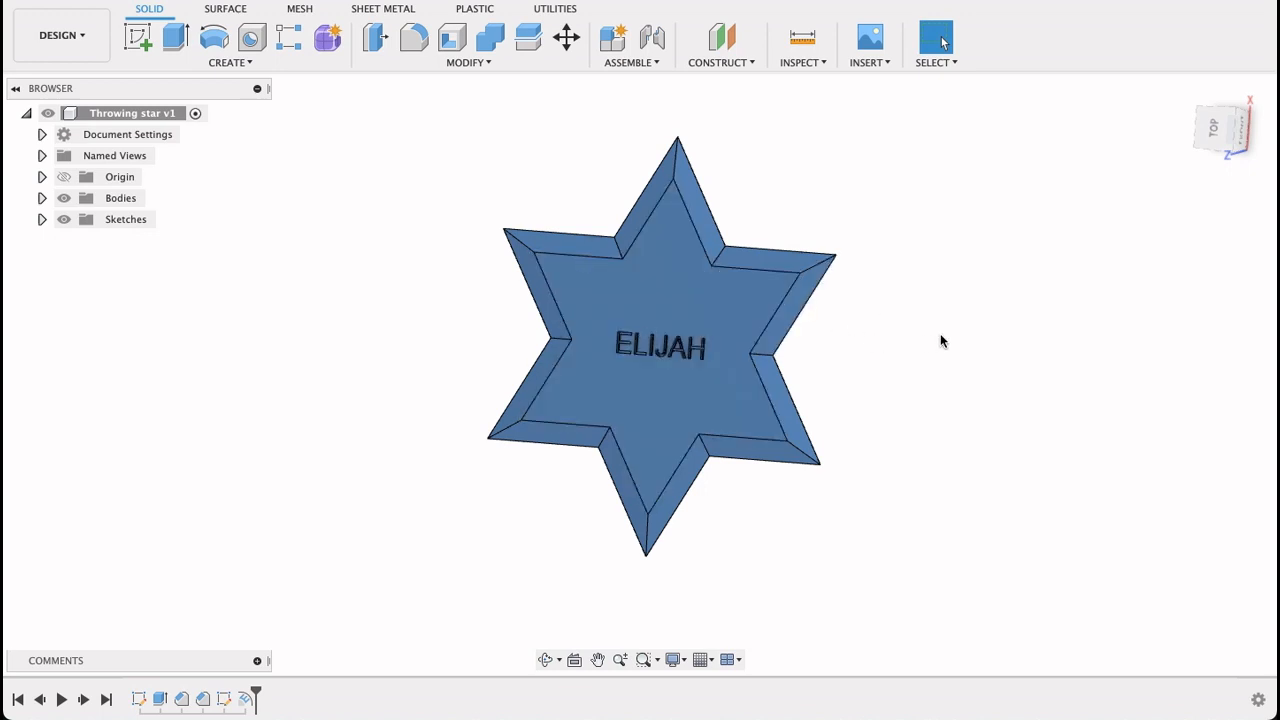
{"action": "middle_click_drag", "start_coordinate": [940, 335], "coordinate": [985, 304], "text": "shift"}
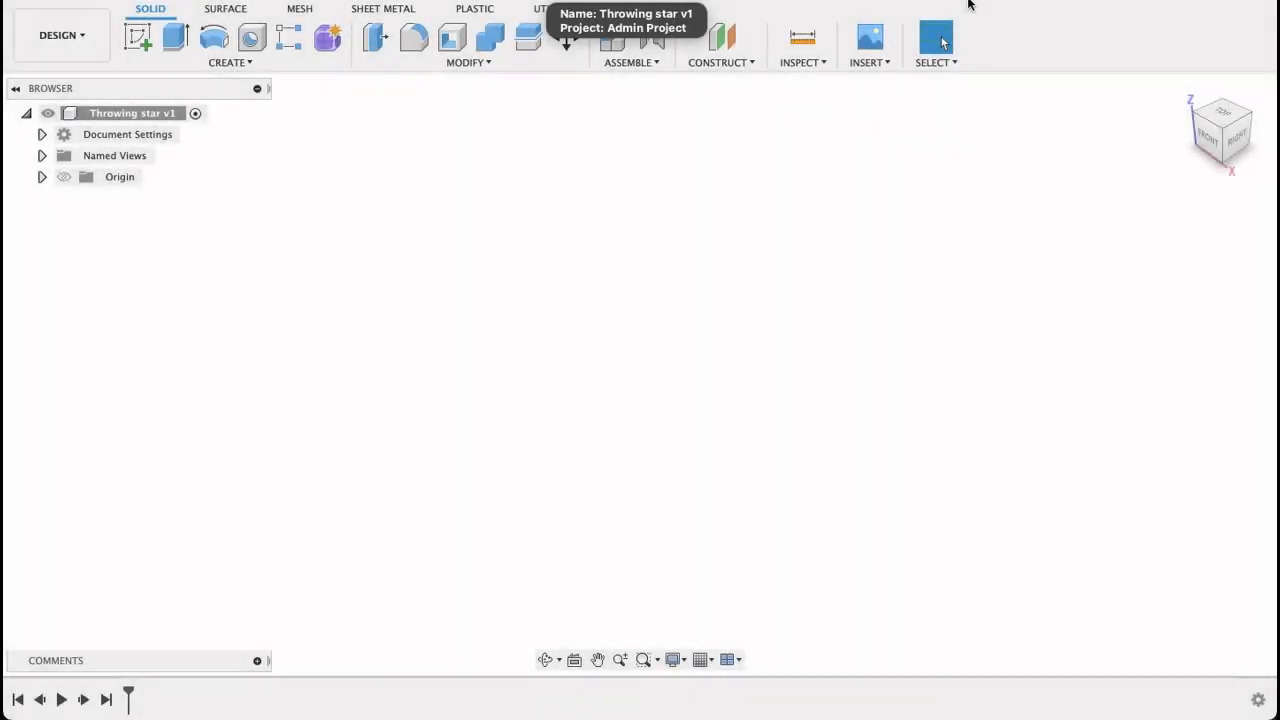
Start a sketch on the horizontal XY plane and draw a six-sided circumscribed polygon centred on the origin with a 50 mm radius
{"action": "left_click", "coordinate": [138, 37]}
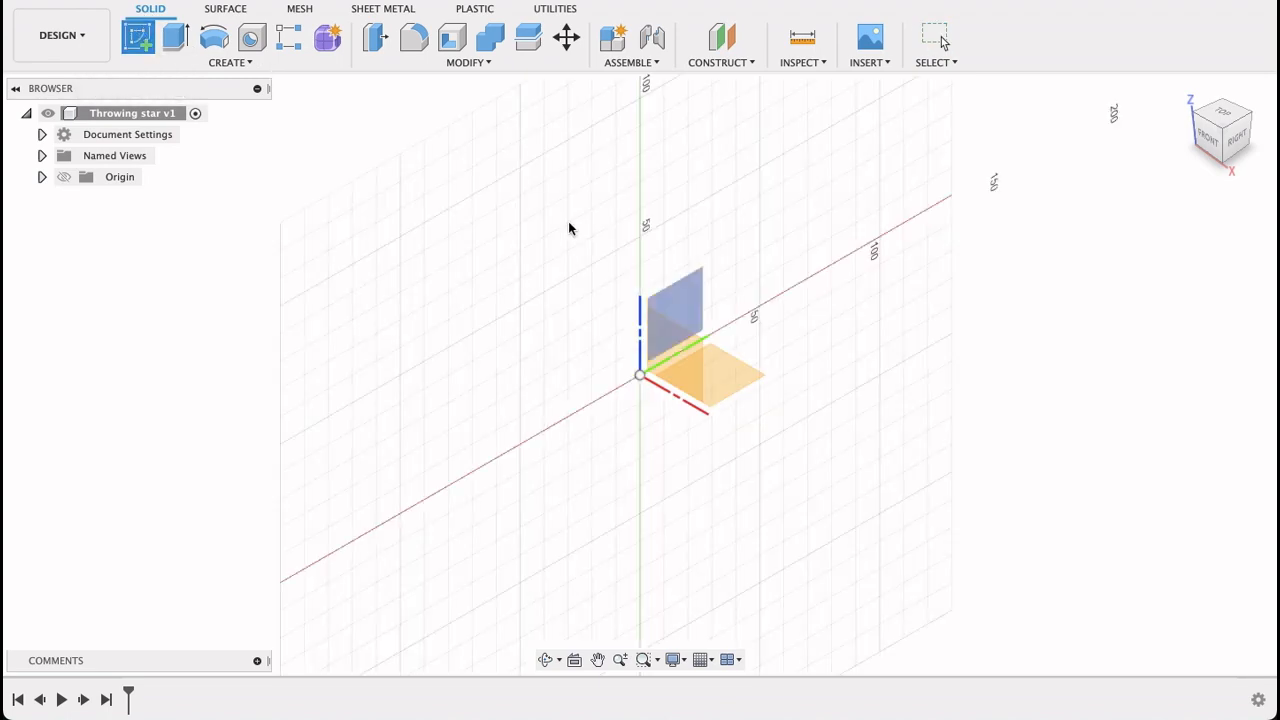
{"action": "left_click", "coordinate": [730, 373]}
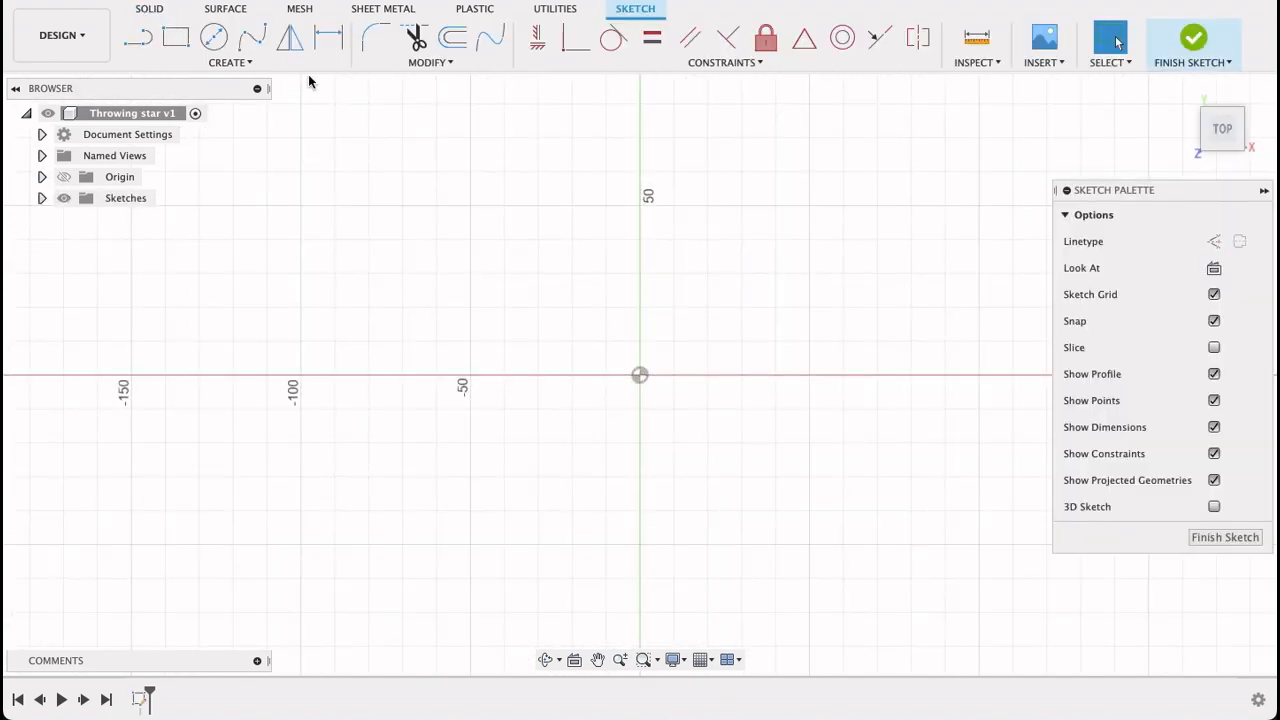
{"action": "left_click", "coordinate": [242, 63]}
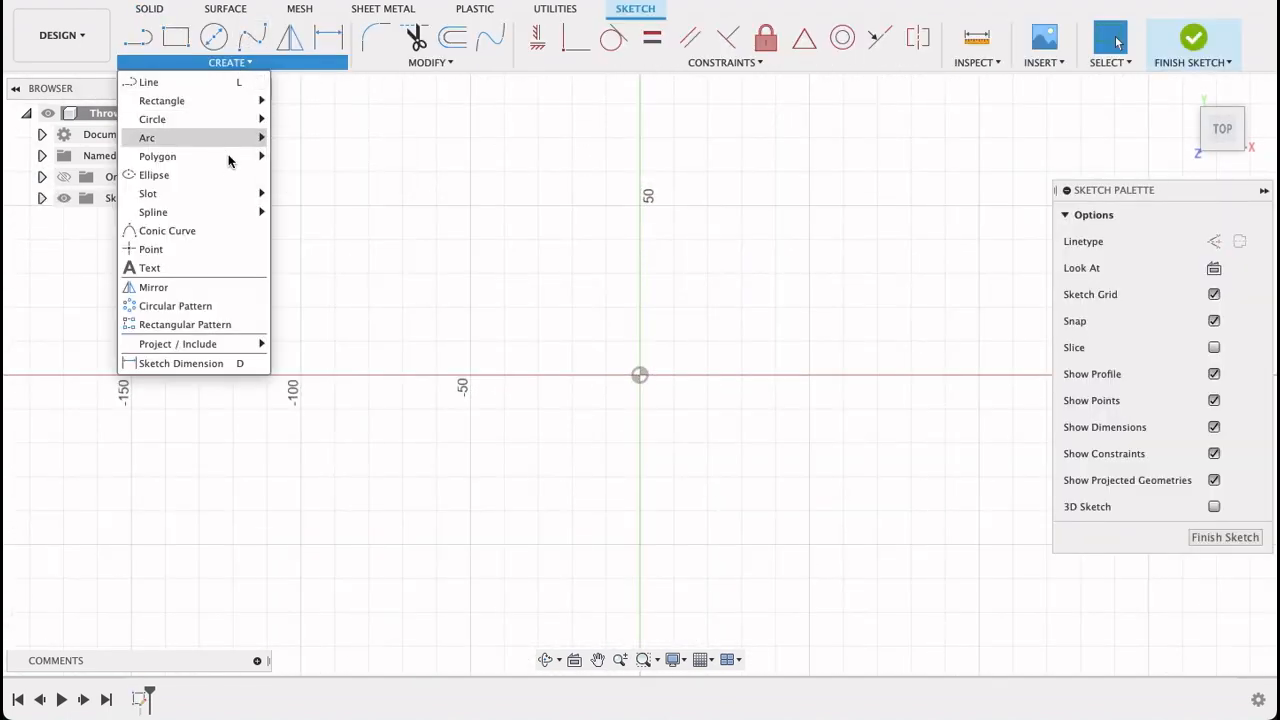
{"action": "mouse_move", "coordinate": [166, 158]}
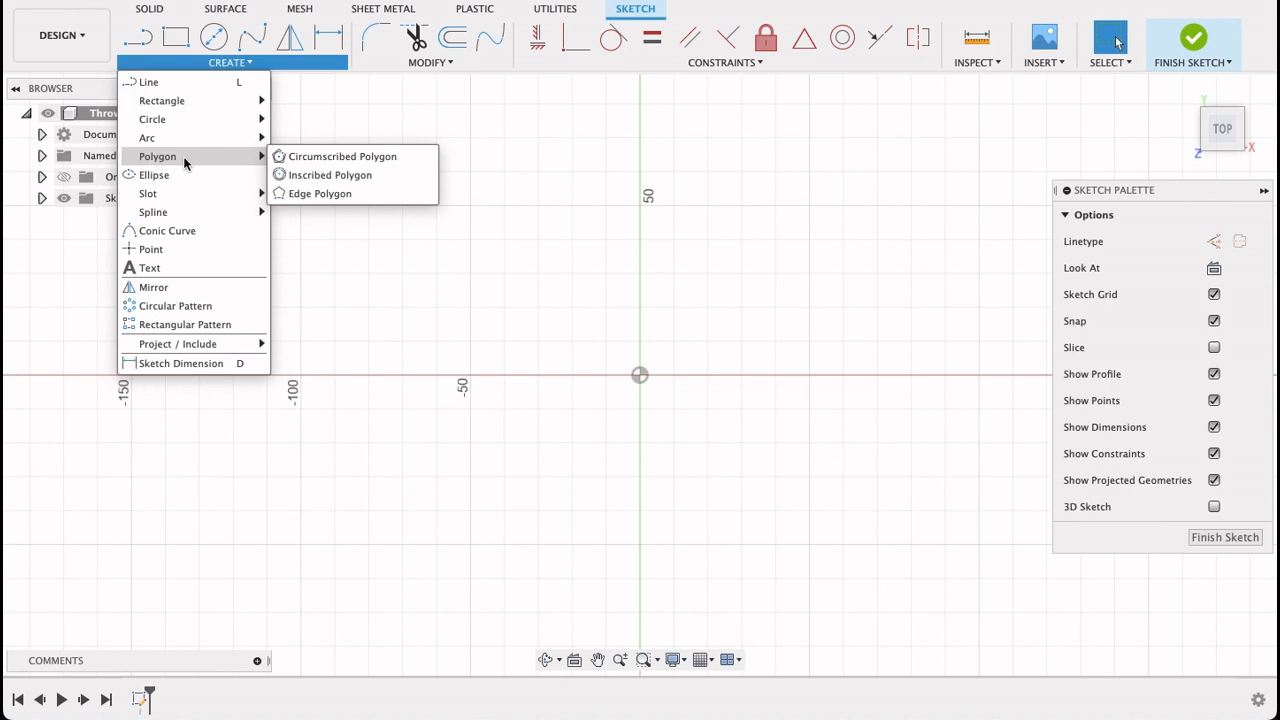
{"action": "left_click", "coordinate": [322, 158]}
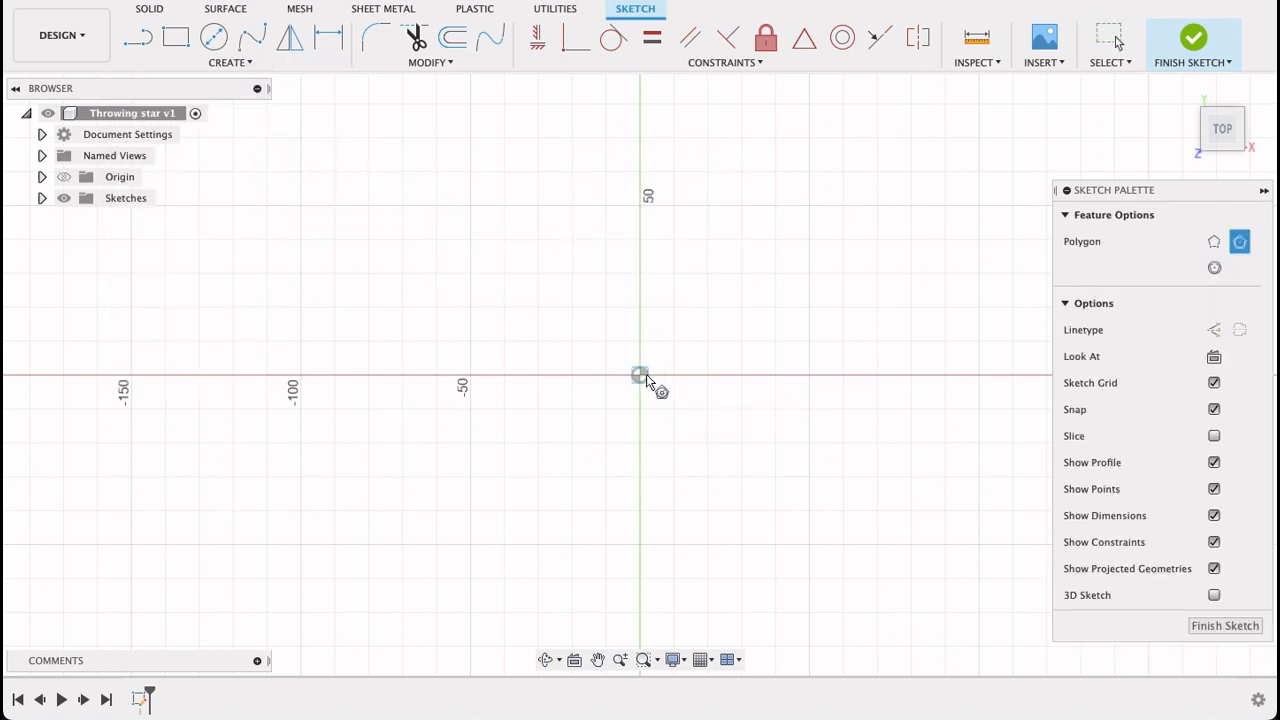
{"action": "left_click", "coordinate": [640, 376]}
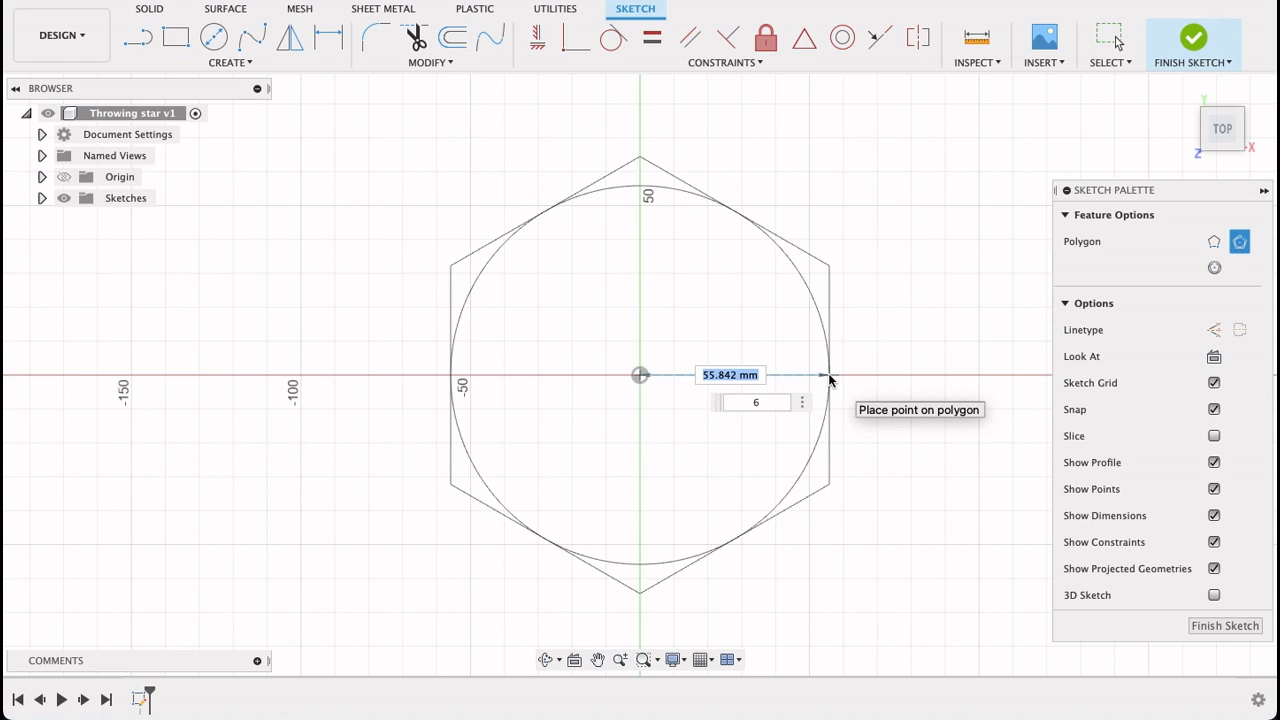
{"action": "key", "text": "Tab"}
{"action": "key", "text": "Return"}
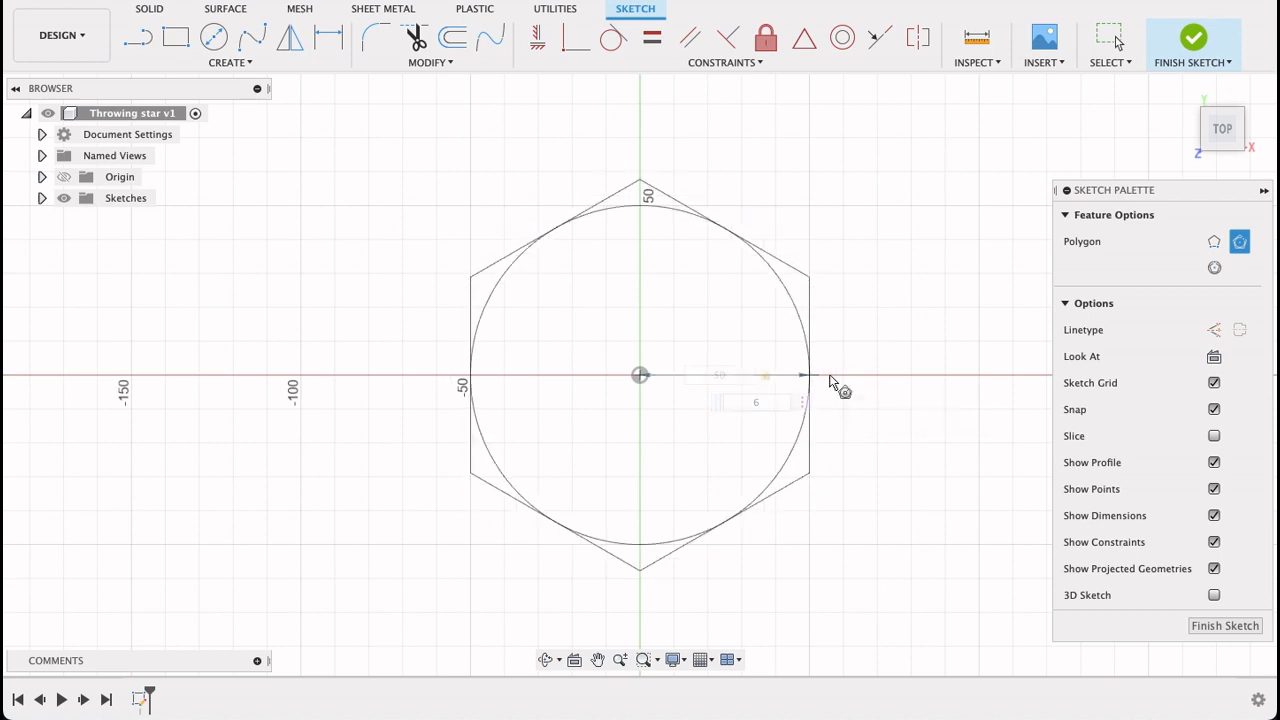
Draw lines extending the hexagon's right edge downward about 71 mm and its lower-left edge past the bottom vertex until they cross
{"action": "scroll", "coordinate": [900, 440], "scroll_direction": "down", "scroll_amount": 2}
{"action": "middle_click_drag", "start_coordinate": [910, 432], "coordinate": [801, 367]}
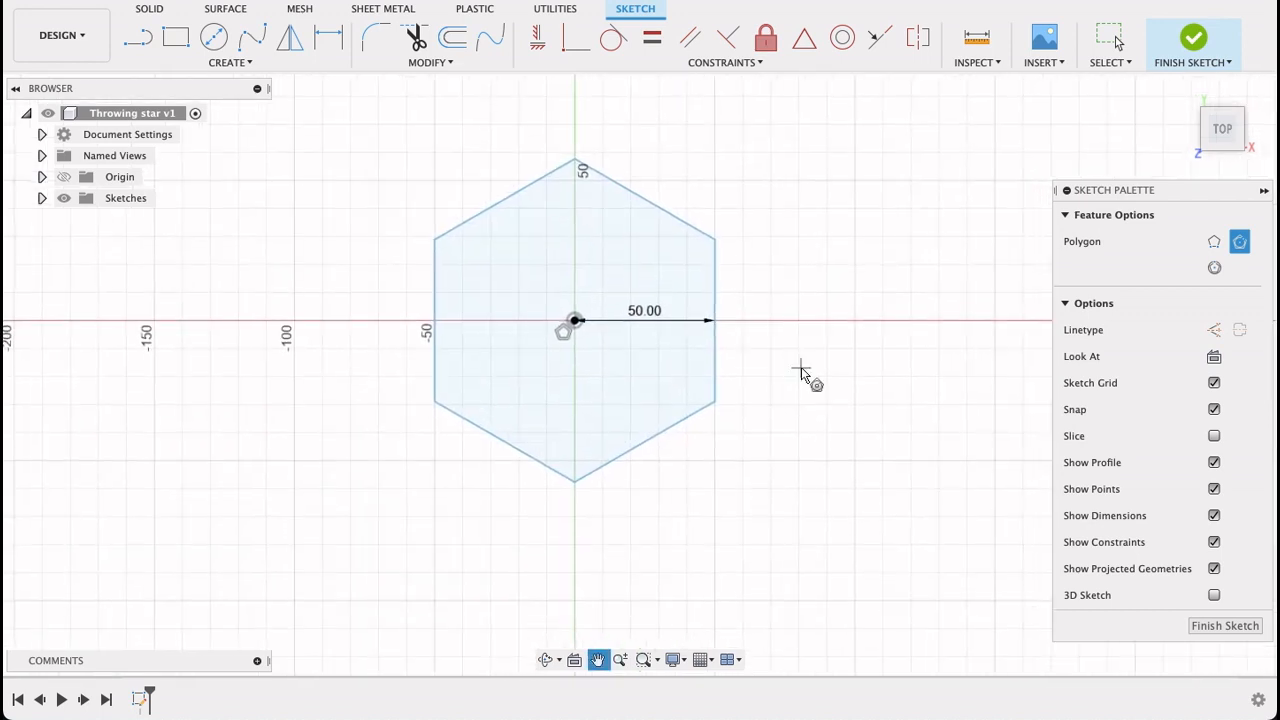
{"action": "key", "text": "l"}
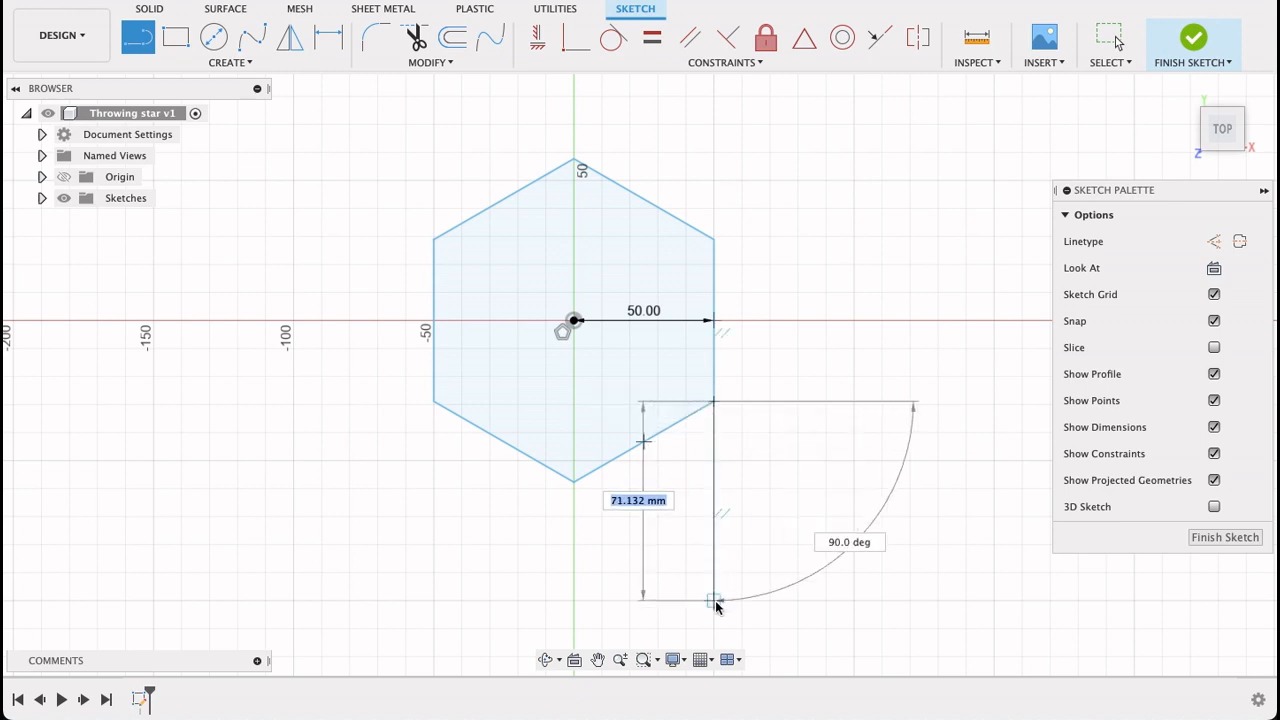
{"action": "left_click", "coordinate": [714, 601]}
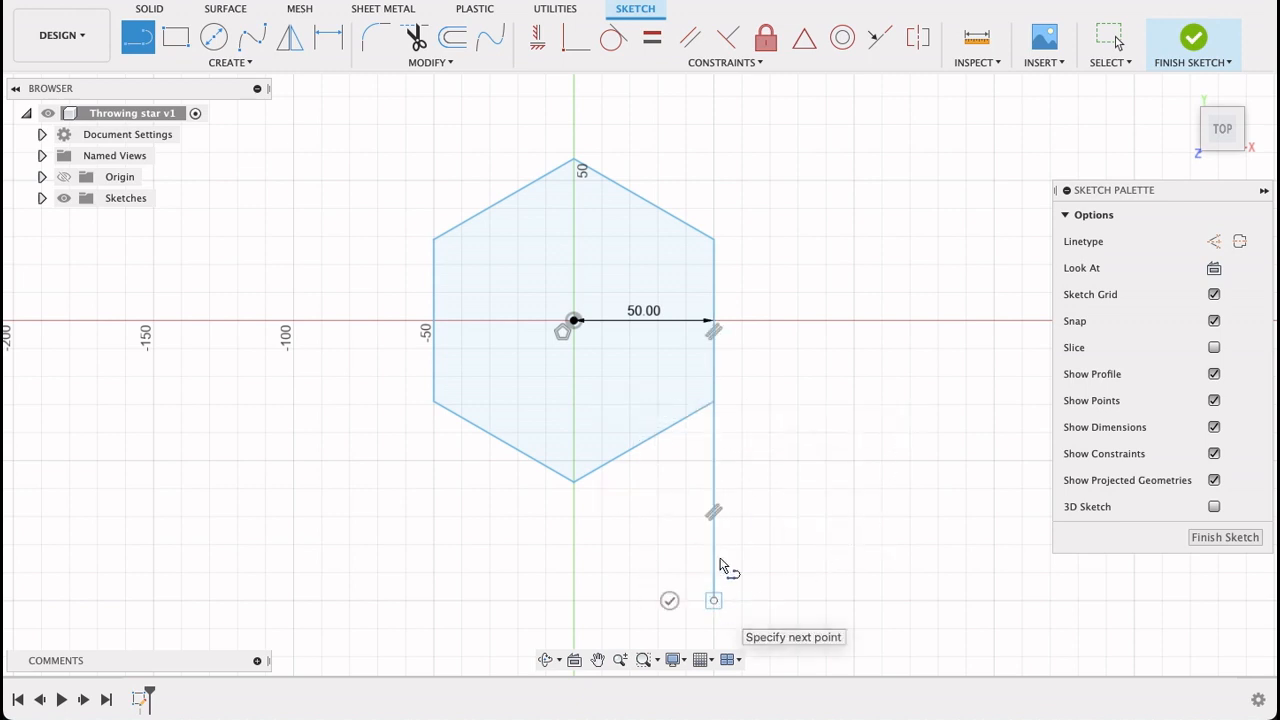
{"action": "key", "text": "Escape"}
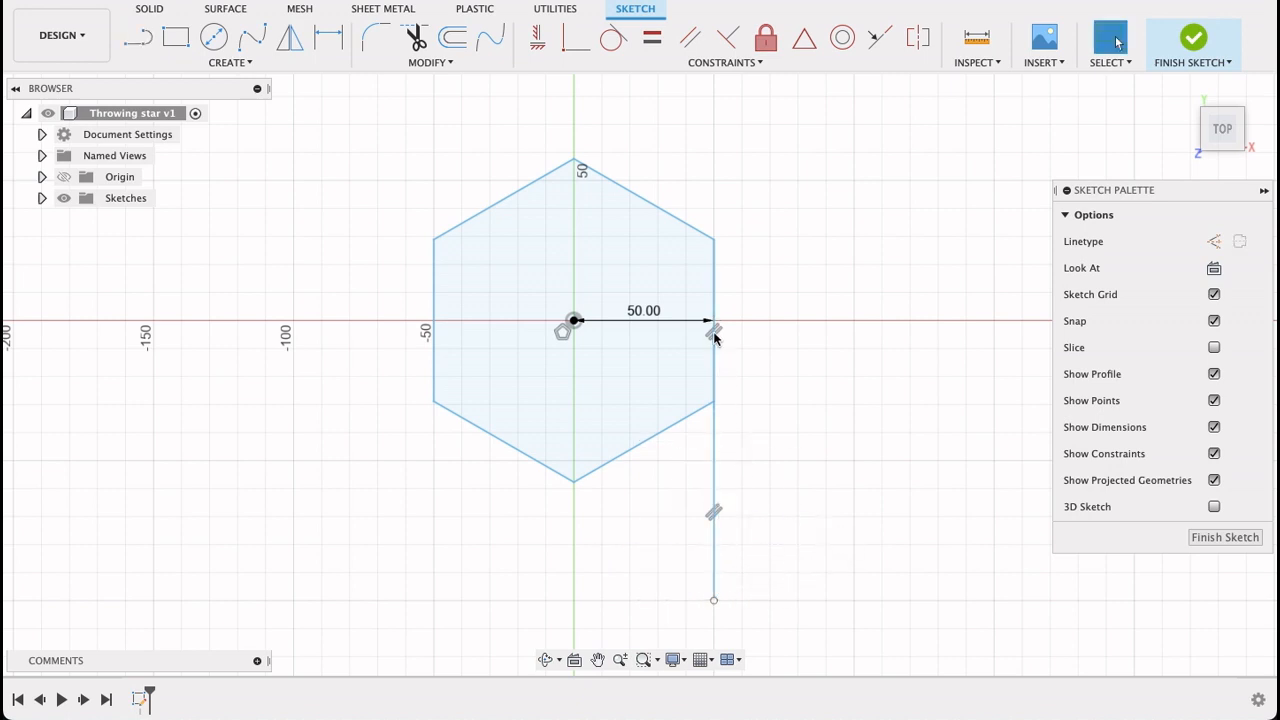
{"action": "left_click", "coordinate": [573, 484]}
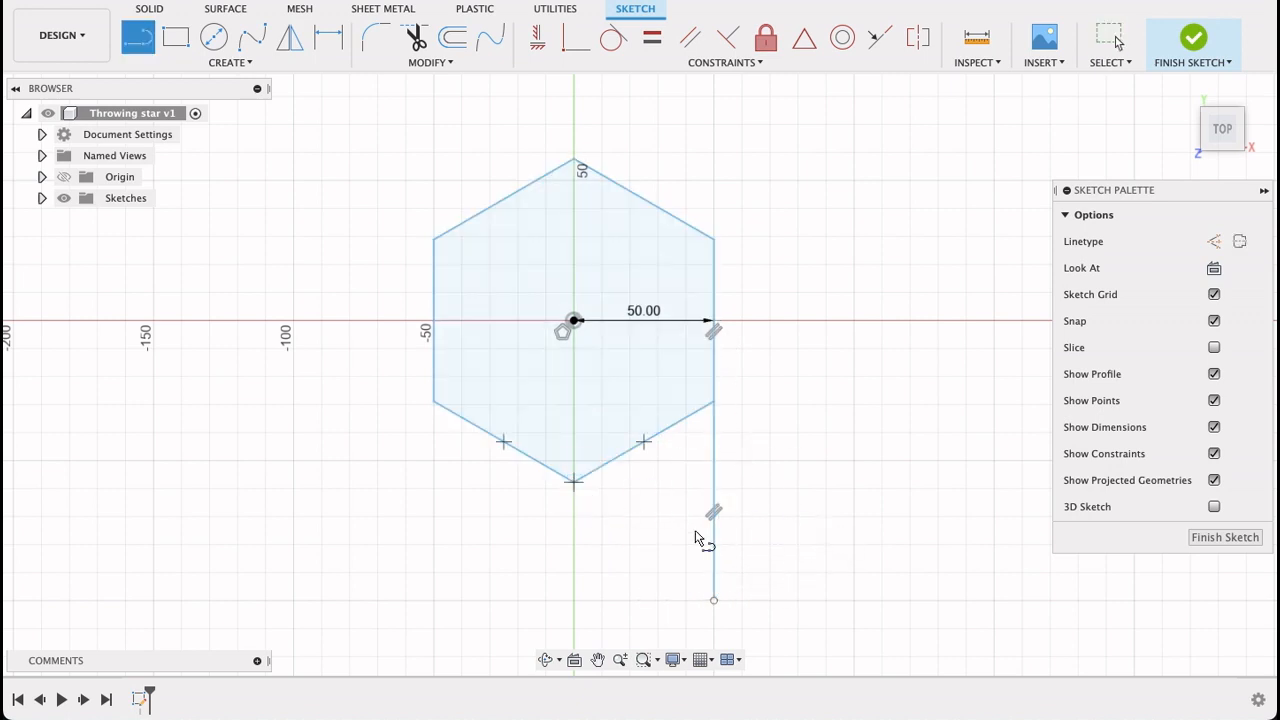
{"action": "left_click", "coordinate": [759, 590]}
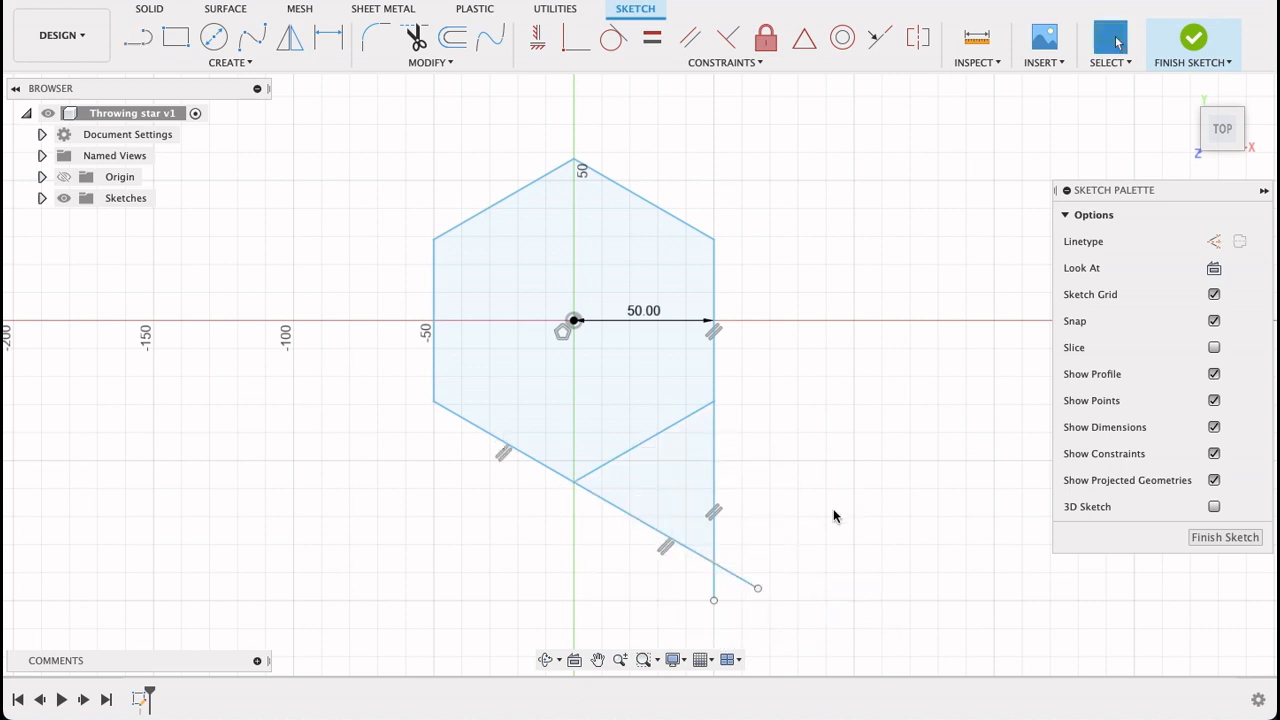
Draw lines extending the hexagon's lower-right edge about 97 mm and its upper-right edge outward so they cross at a right-hand star point
{"action": "left_click", "coordinate": [713, 401]}
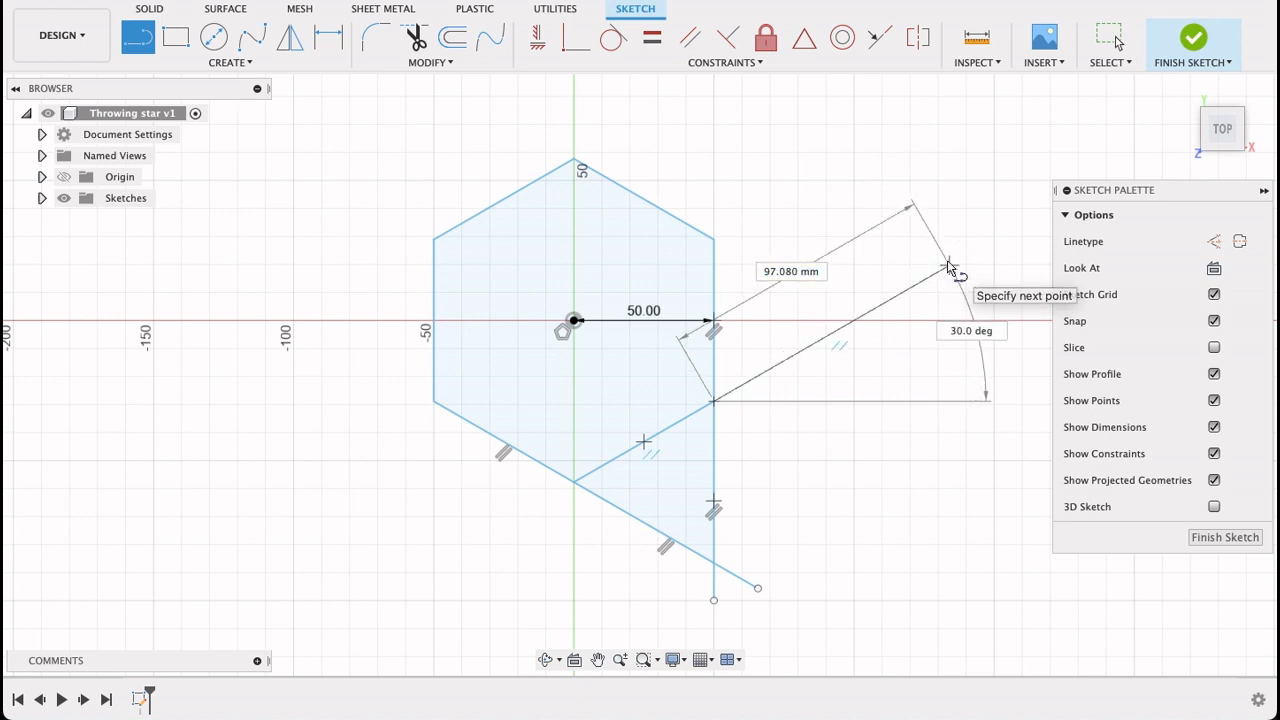
{"action": "left_click", "coordinate": [950, 267]}
{"action": "left_click", "coordinate": [1117, 41]}
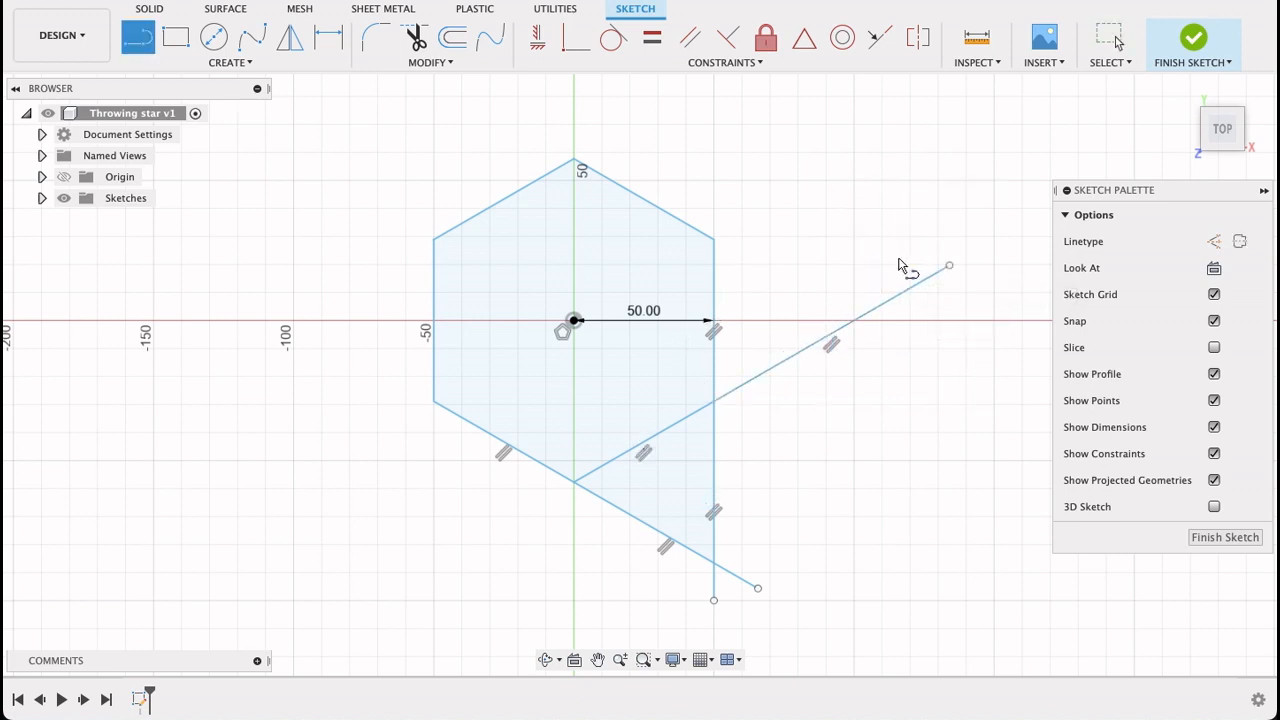
{"action": "left_click", "coordinate": [714, 241]}
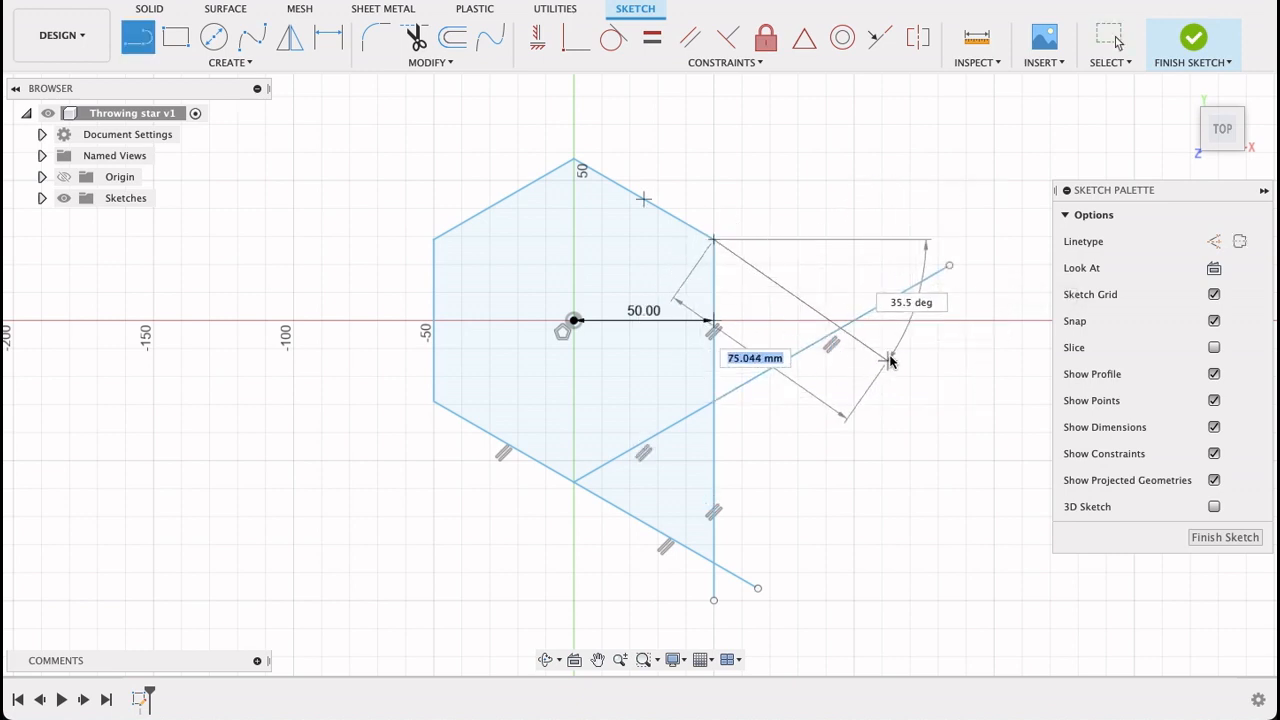
{"action": "left_click", "coordinate": [907, 350]}
{"action": "scroll", "coordinate": [741, 365], "scroll_direction": "down", "scroll_amount": 3}
{"action": "key", "text": "Escape"}
Draw lines extending the hexagon's right edge upward and its upper-left edge past the top vertex to form the upper-right star point
{"action": "key", "text": "l"}
{"action": "left_click", "coordinate": [715, 410]}
{"action": "left_click", "coordinate": [715, 236]}
{"action": "key", "text": "Escape"}
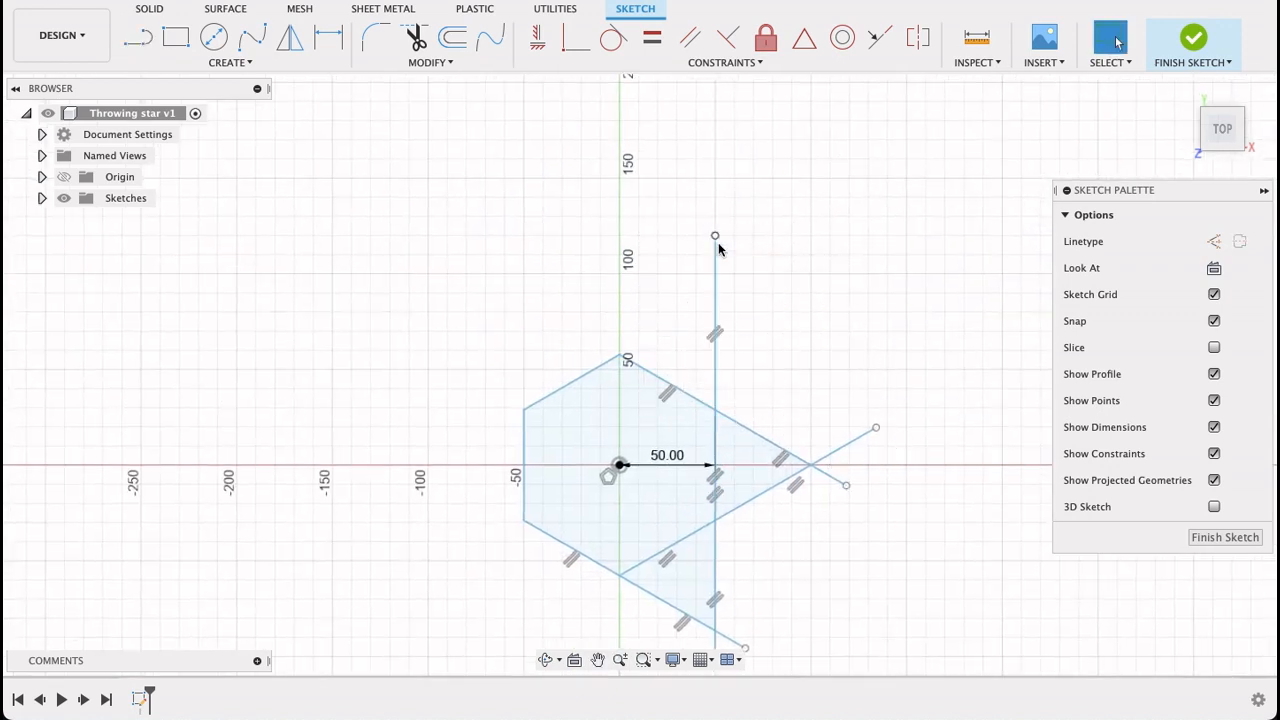
{"action": "key", "text": "l"}
{"action": "left_click", "coordinate": [620, 355]}
{"action": "left_click", "coordinate": [779, 262]}
{"action": "key", "text": "Escape"}
Draw lines extending the hexagon's upper-right edge past the top vertex and its left edge upward to form the upper-left star point
{"action": "key", "text": "l"}
{"action": "left_click", "coordinate": [620, 355]}
{"action": "left_click", "coordinate": [459, 263]}
{"action": "key", "text": "Escape"}
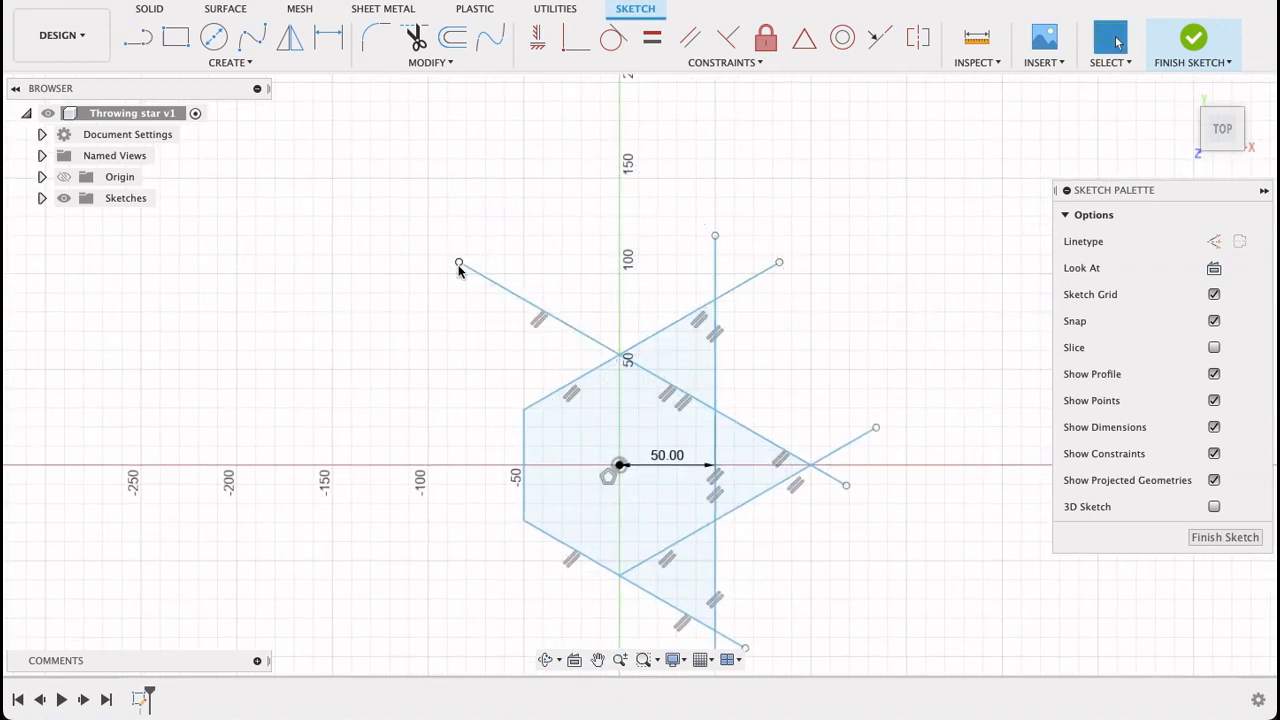
{"action": "left_click", "coordinate": [523, 255]}
{"action": "key", "text": "Escape"}
Draw lines extending the hexagon's upper-left and lower-left edges outward so they cross at a left-hand star point
{"action": "key", "text": "l"}
{"action": "left_click", "coordinate": [523, 410]}
{"action": "left_click", "coordinate": [375, 495]}
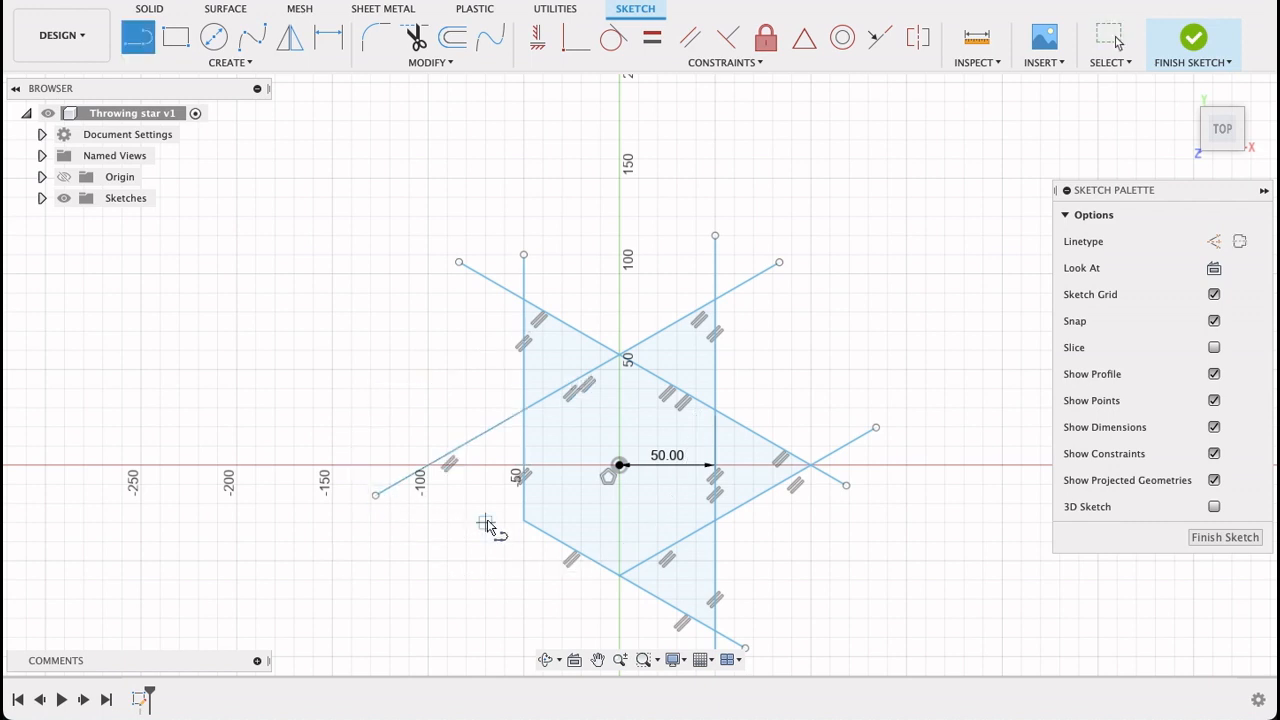
{"action": "key", "text": "Escape"}
{"action": "key", "text": "l"}
{"action": "left_click", "coordinate": [523, 520]}
{"action": "left_click", "coordinate": [354, 422]}
{"action": "key", "text": "Escape"}
Draw lines extending the hexagon's lower-right edge about 89 mm past the bottom vertex and its left edge downward to form the lower-left point
{"action": "key", "text": "l"}
{"action": "middle_click_drag", "start_coordinate": [611, 576], "coordinate": [614, 434]}
{"action": "left_click", "coordinate": [621, 433]}
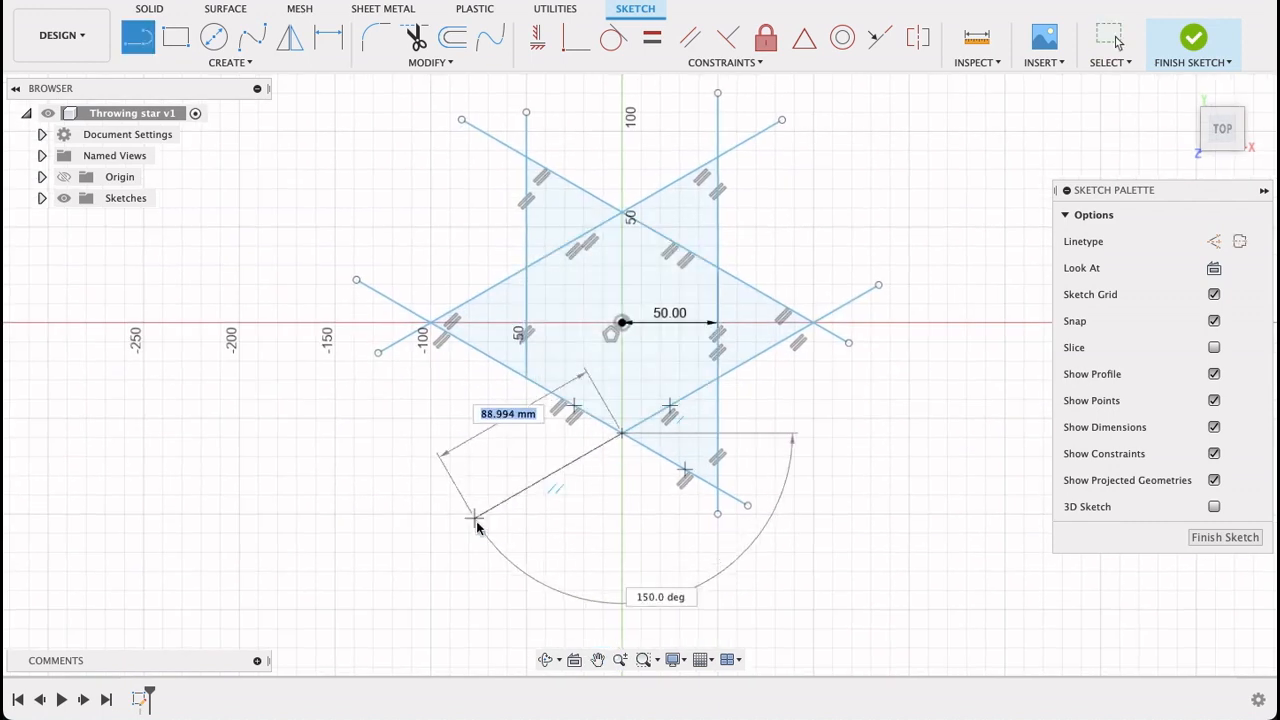
{"action": "left_click", "coordinate": [475, 518]}
{"action": "key", "text": "Escape"}
{"action": "key", "text": "l"}
{"action": "left_click", "coordinate": [524, 380]}
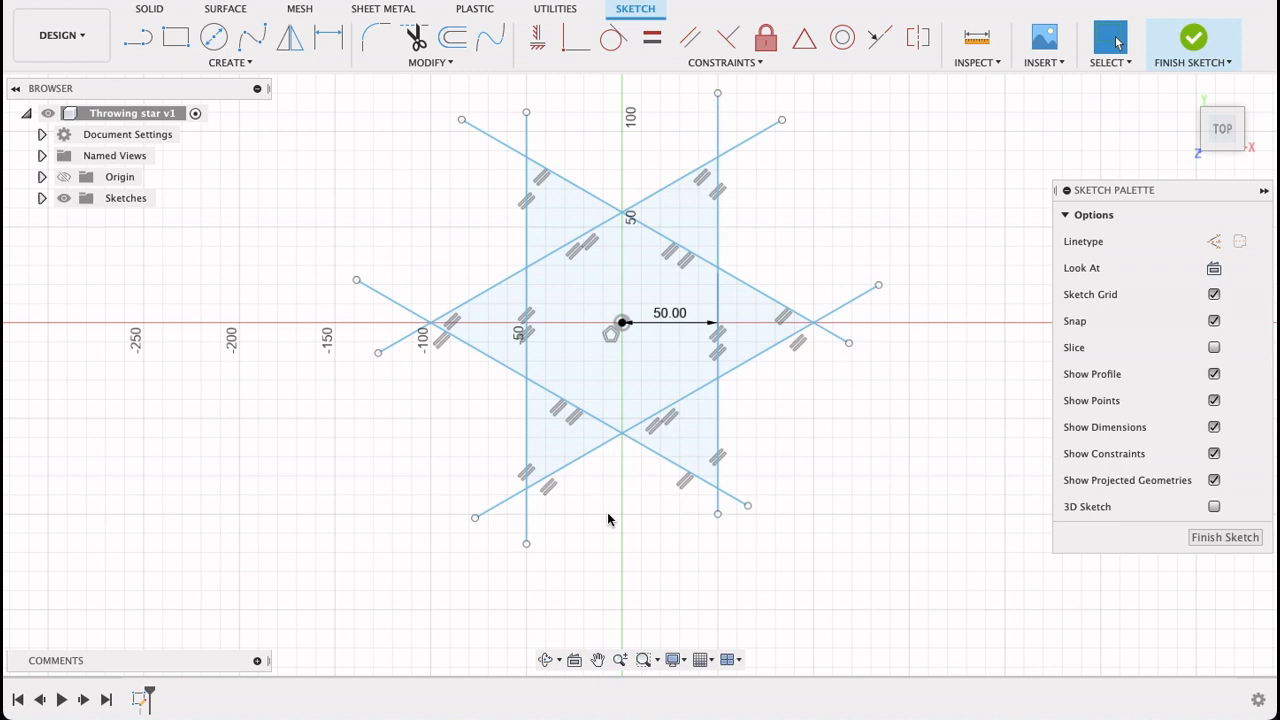
Trim the overhanging line ends and inner hexagon edges from the star's lower-left, left and upper-left points
{"action": "left_click", "coordinate": [416, 37]}
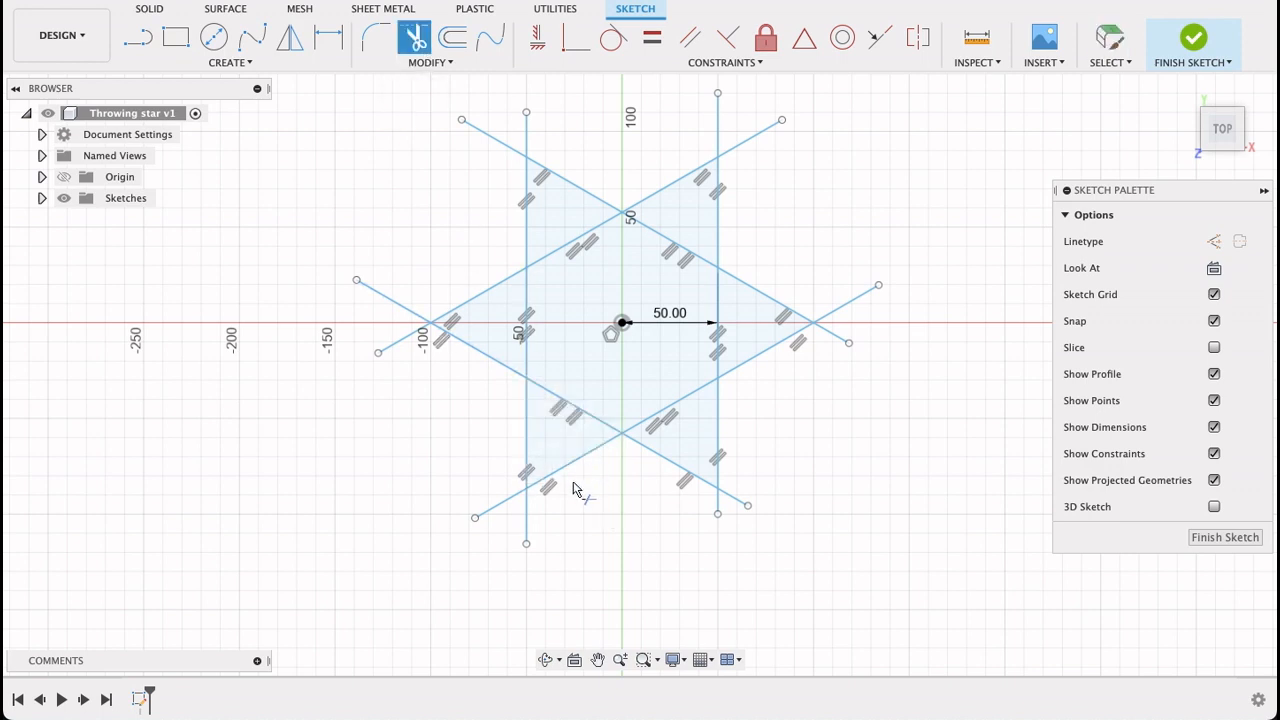
{"action": "left_click", "coordinate": [525, 514]}
{"action": "left_click", "coordinate": [500, 504]}
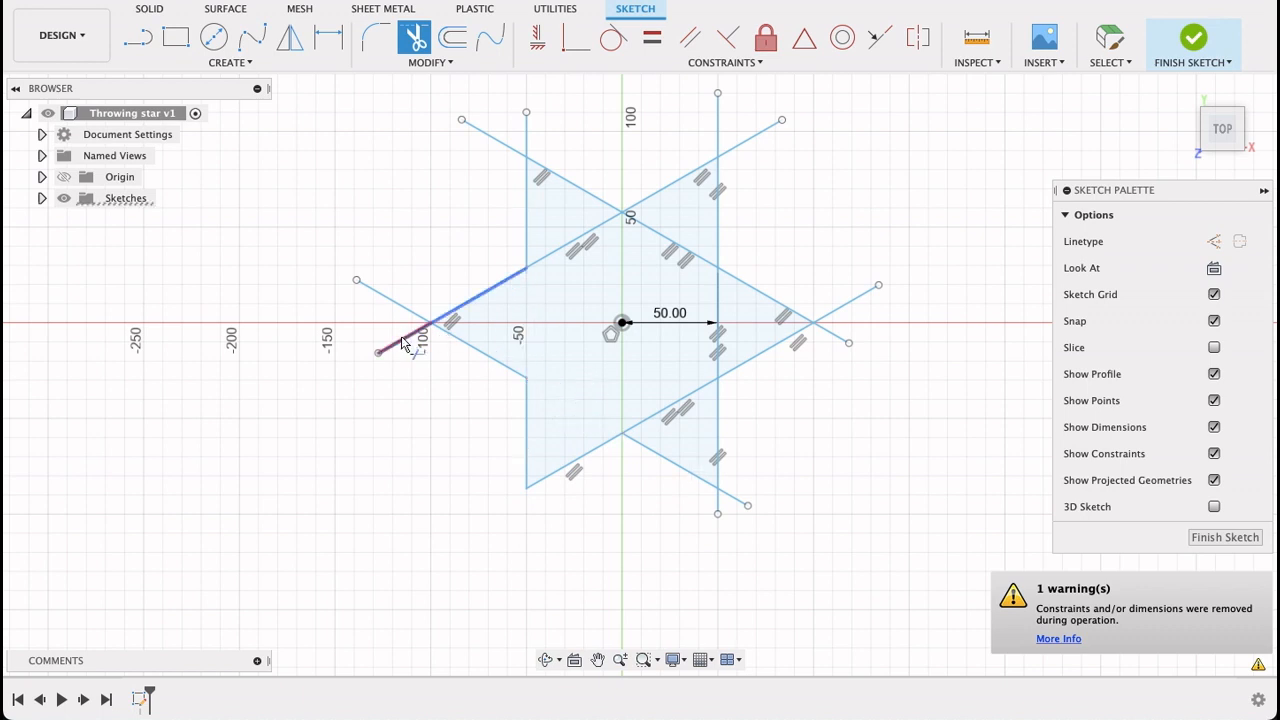
{"action": "left_click", "coordinate": [400, 304]}
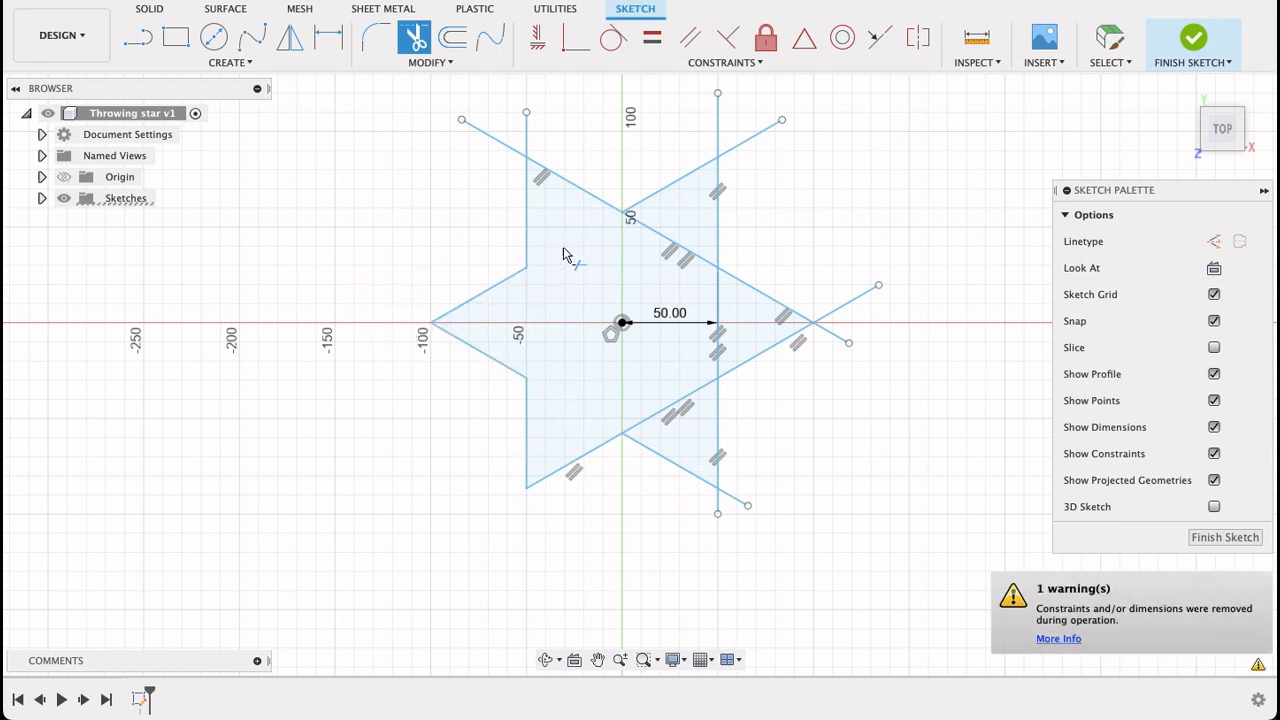
{"action": "left_click", "coordinate": [498, 148]}
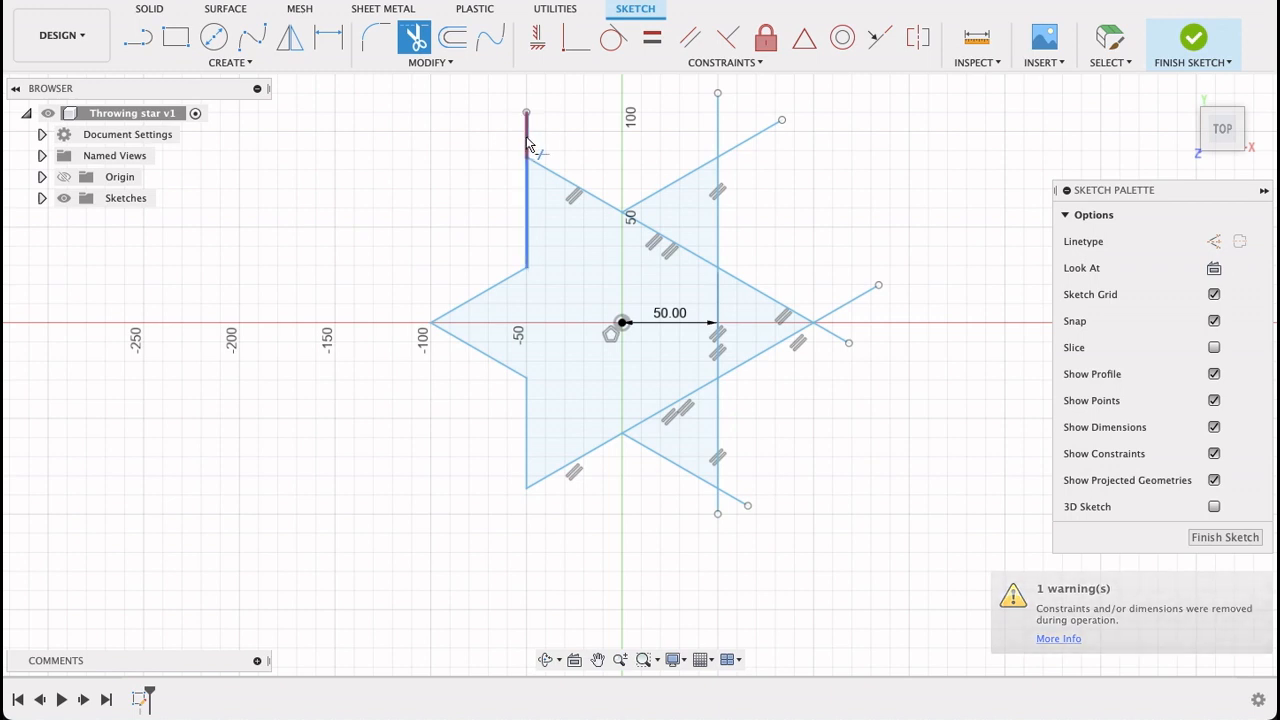
{"action": "left_click", "coordinate": [527, 148]}
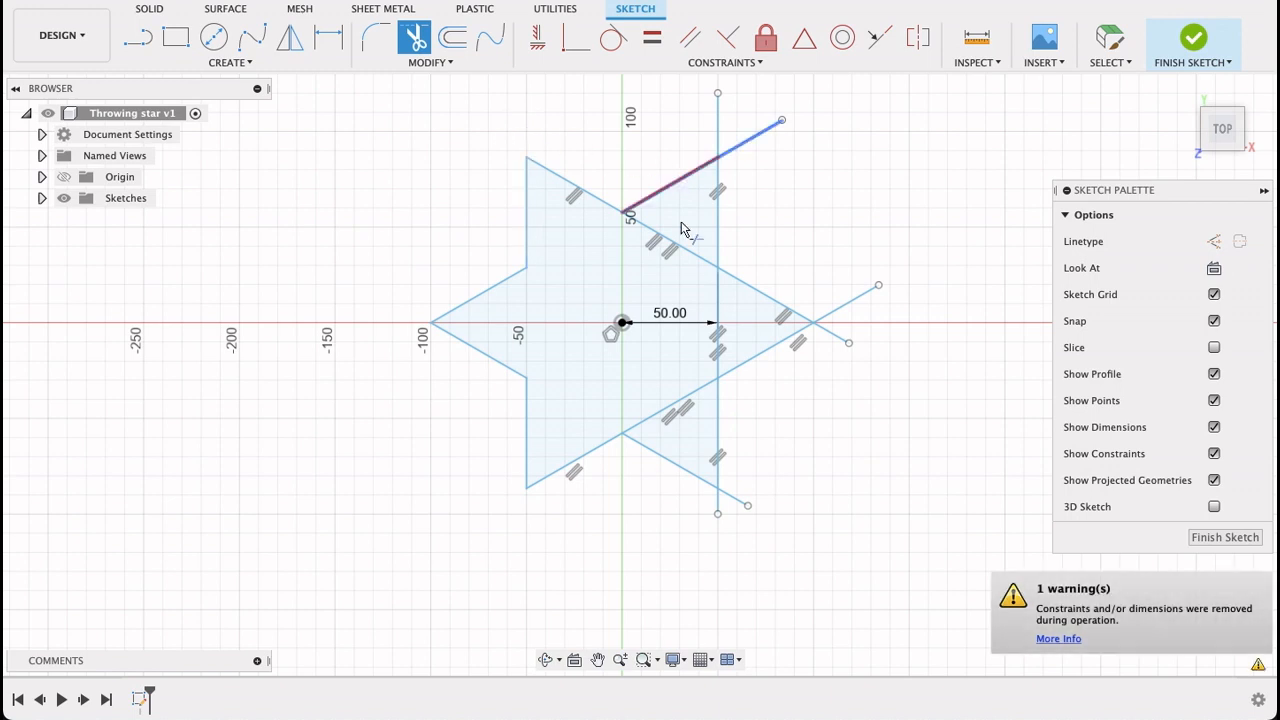
Trim the overhanging line ends and remaining inner hexagon edges from the star's right half, and finish the sketch
{"action": "left_click", "coordinate": [718, 140]}
{"action": "left_click", "coordinate": [750, 139]}
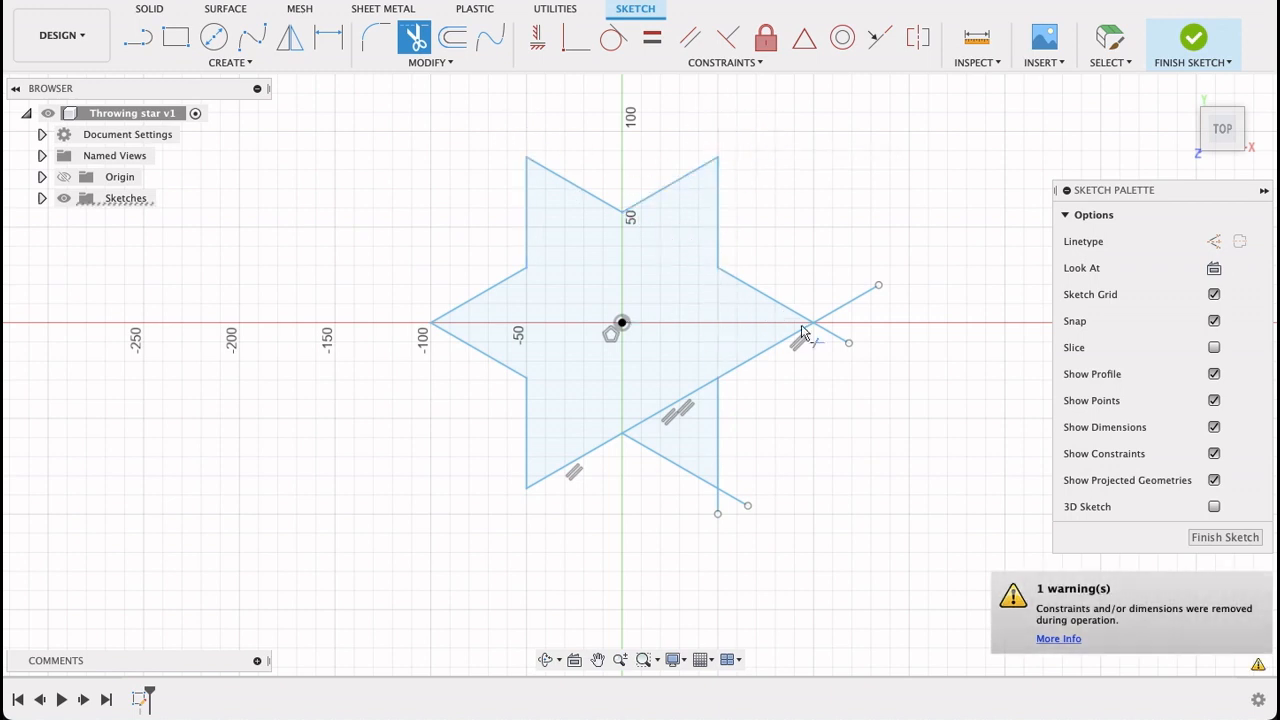
{"action": "left_click", "coordinate": [838, 314]}
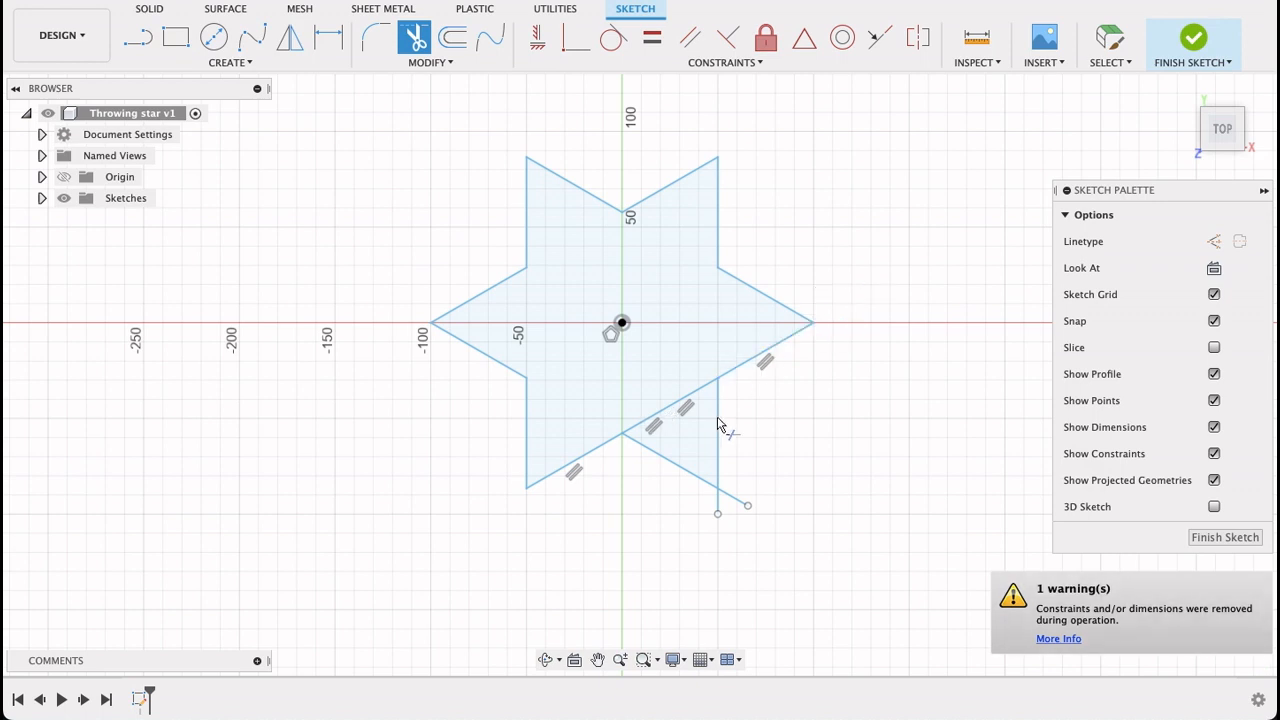
{"action": "left_click", "coordinate": [738, 502]}
{"action": "left_click", "coordinate": [722, 508]}
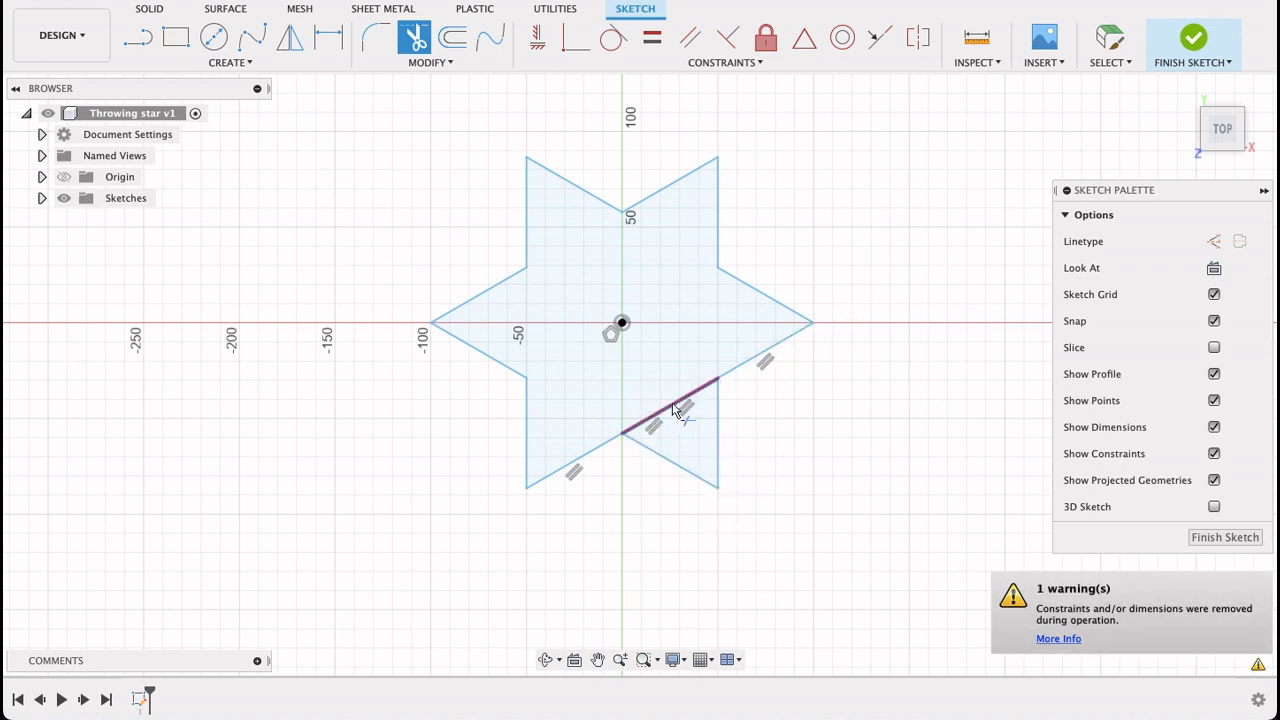
{"action": "left_click", "coordinate": [1195, 538]}
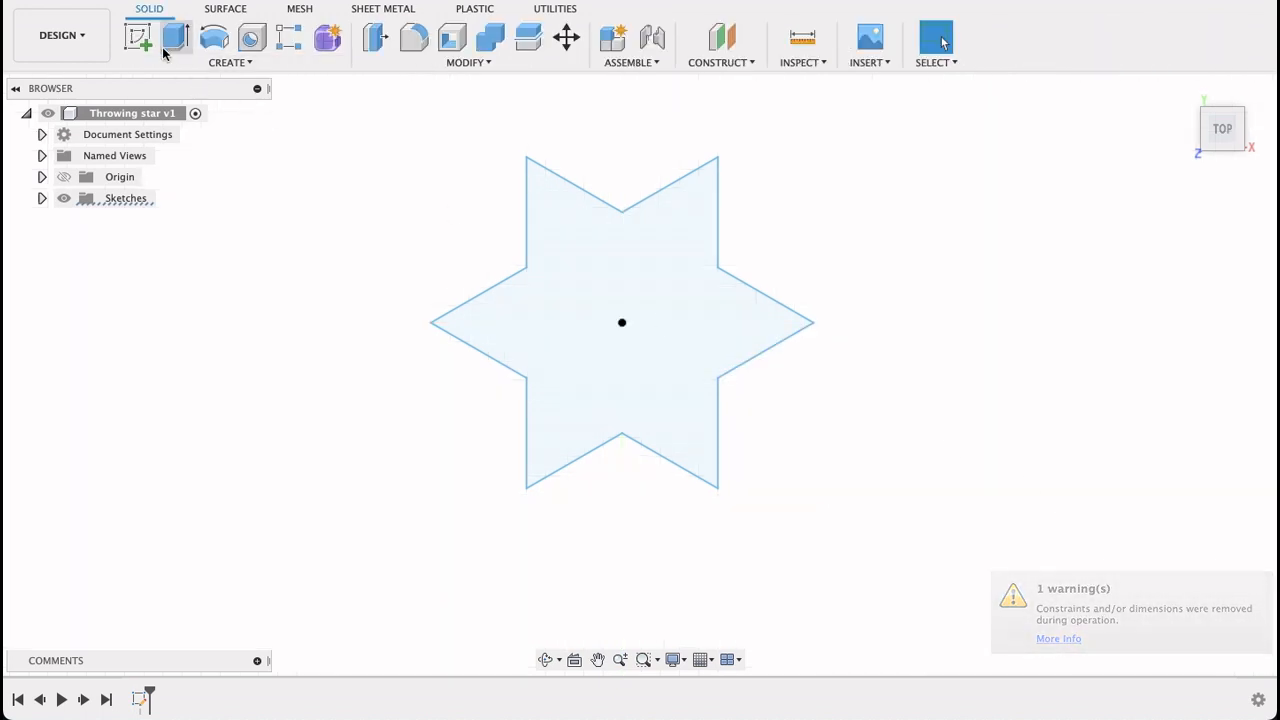
Extrude the star profile symmetrically as a new body, with a distance of 1.4 mm on each side
{"action": "left_click", "coordinate": [175, 38]}
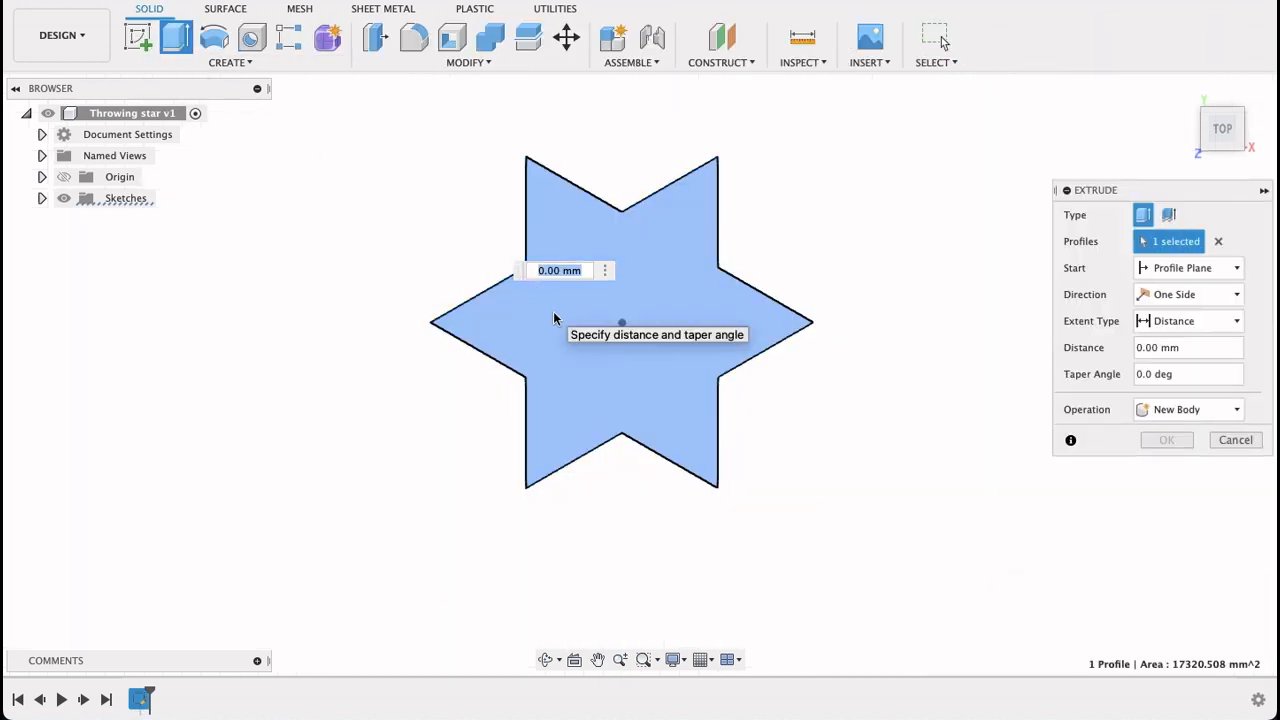
{"action": "left_click", "coordinate": [1160, 294]}
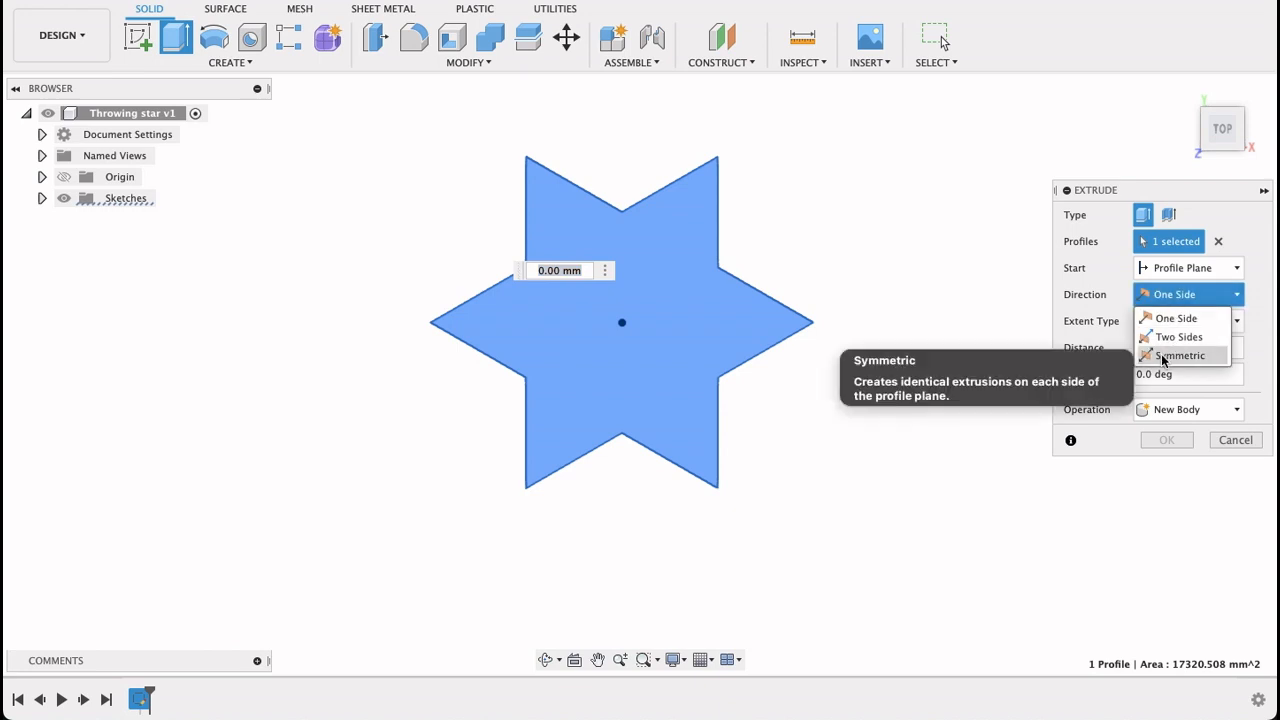
{"action": "left_click", "coordinate": [1163, 357]}
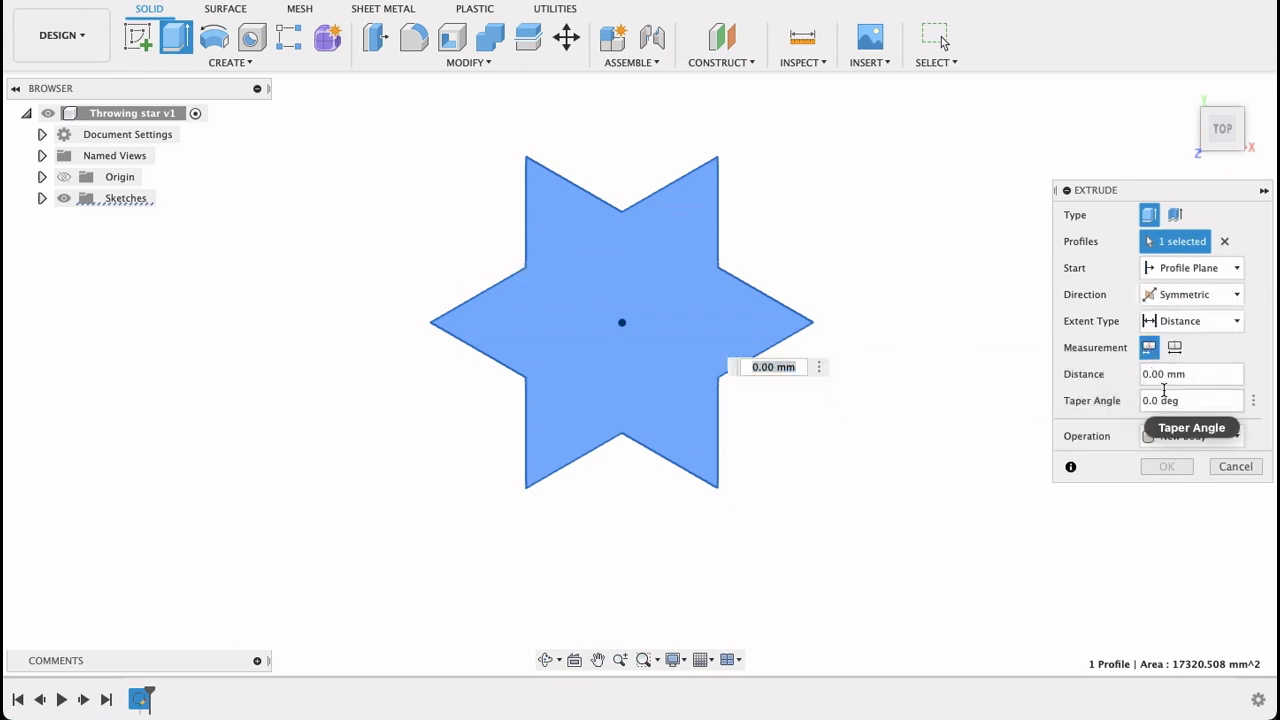
{"action": "type", "text": "4"}
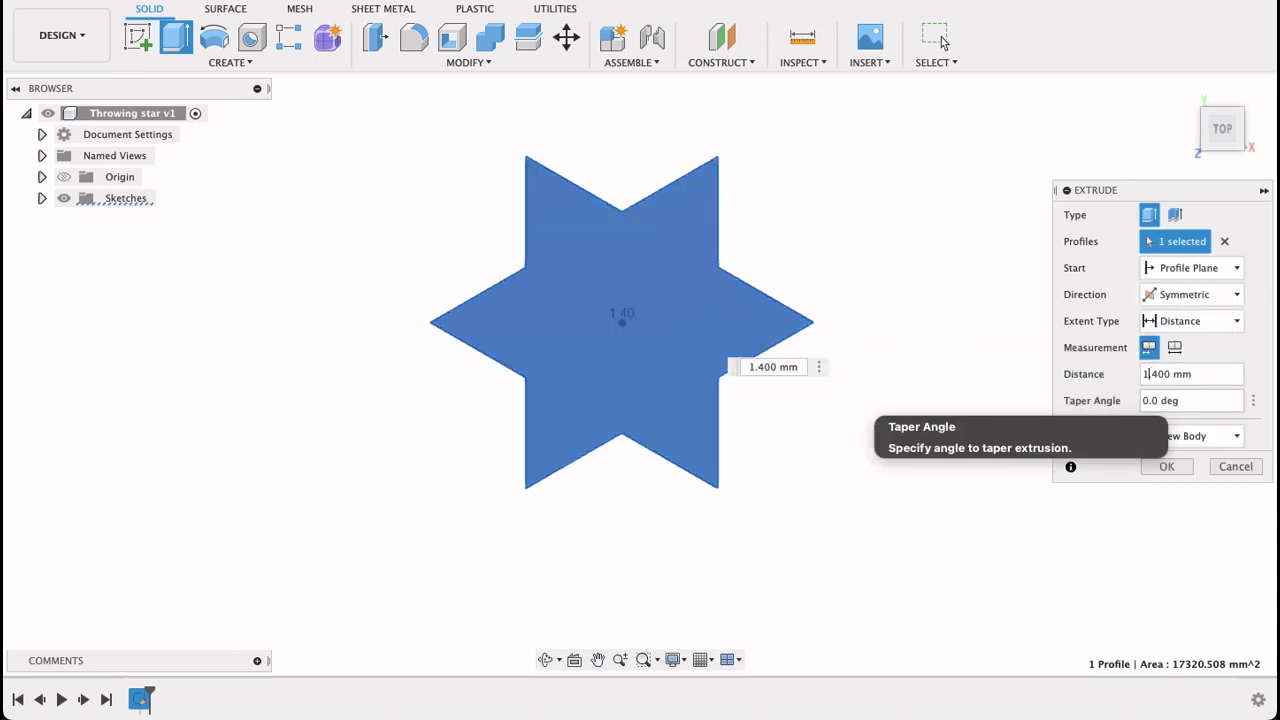
{"action": "middle_click_drag", "start_coordinate": [963, 280], "coordinate": [831, 283], "text": "shift"}
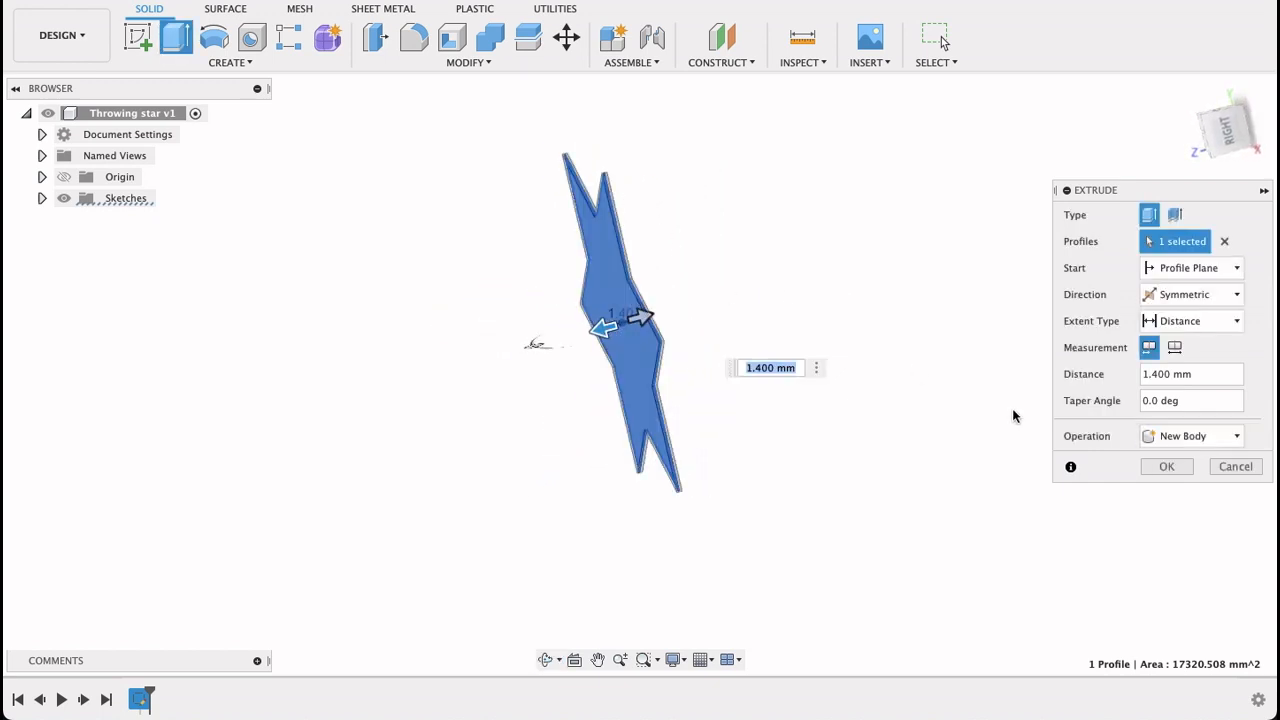
{"action": "left_click", "coordinate": [1163, 470]}
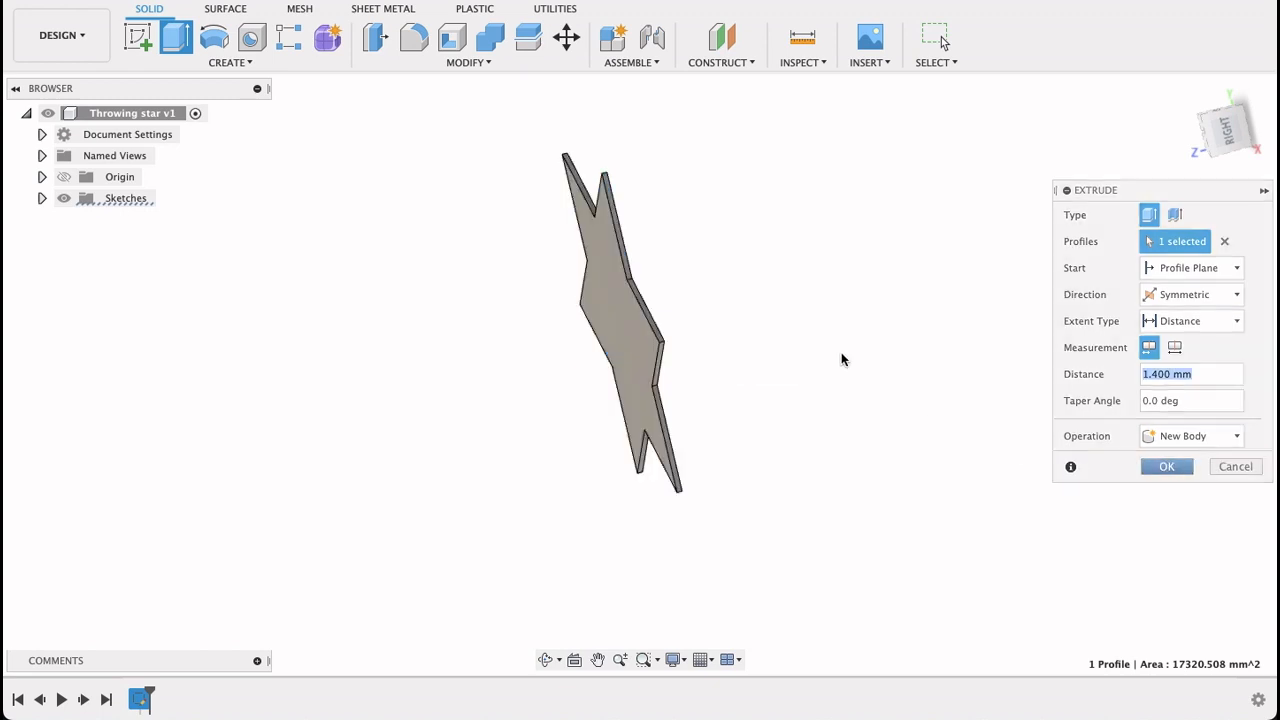
Measure the thickness edge at the tip of one of the star's points
{"action": "left_click", "coordinate": [800, 44]}
{"action": "scroll", "coordinate": [617, 178], "scroll_direction": "up", "scroll_amount": 5}
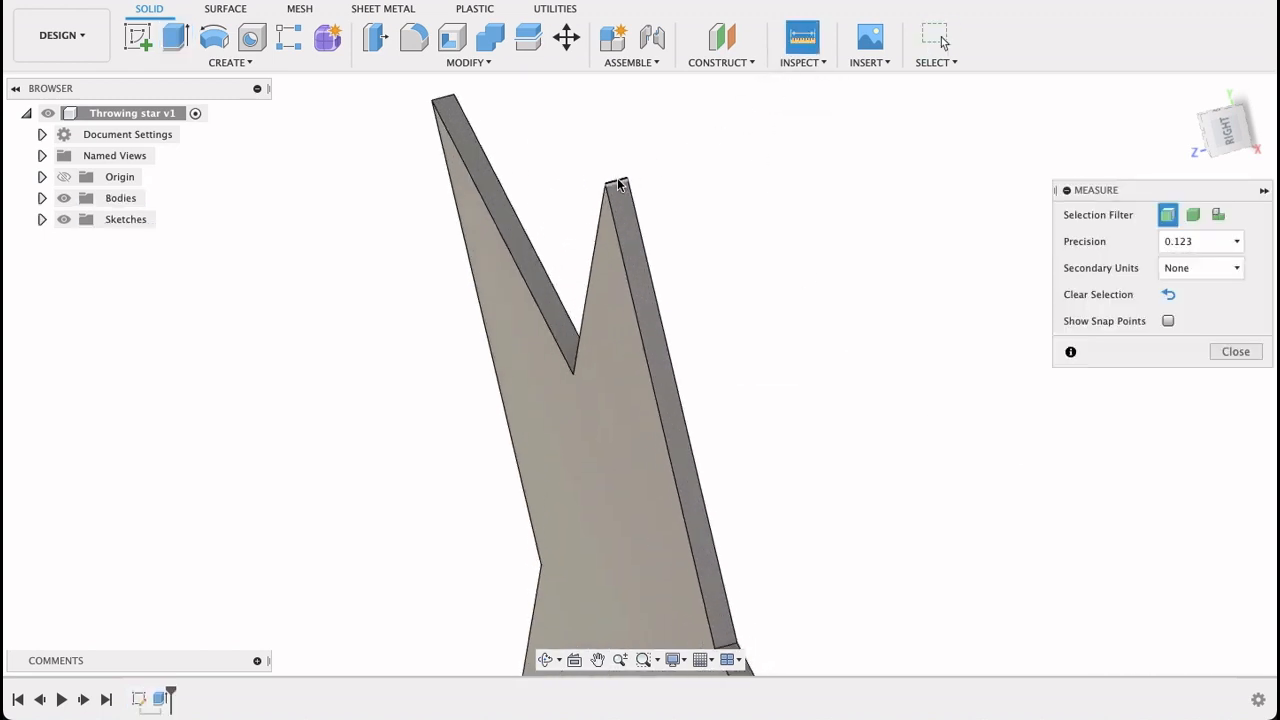
{"action": "left_click", "coordinate": [618, 184]}
{"action": "left_click", "coordinate": [1232, 441]}
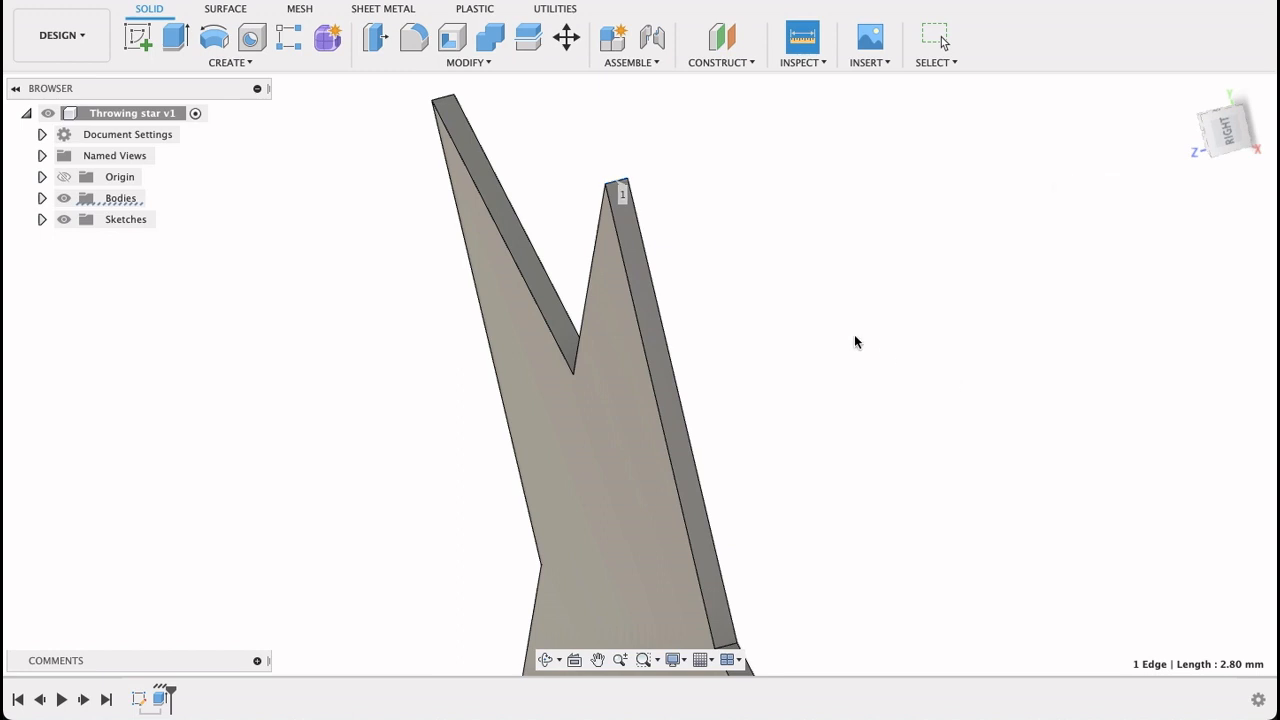
Chamfer all edges of the star's top face with a two-distance chamfer of 10 mm and 1.35 mm
{"action": "scroll", "coordinate": [854, 334], "scroll_direction": "down", "scroll_amount": 6}
{"action": "middle_click_drag", "start_coordinate": [852, 318], "coordinate": [1064, 270], "text": "shift"}
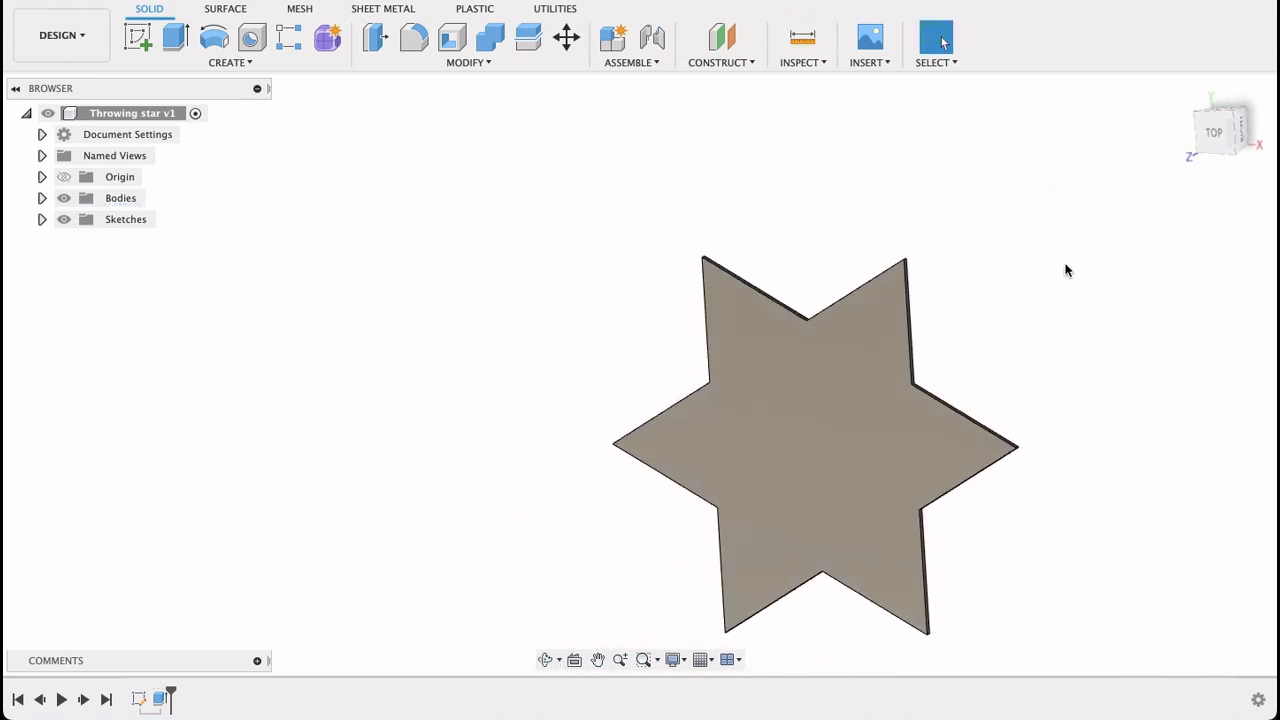
{"action": "left_click", "coordinate": [1217, 141]}
{"action": "middle_click_drag", "start_coordinate": [986, 298], "coordinate": [846, 243]}
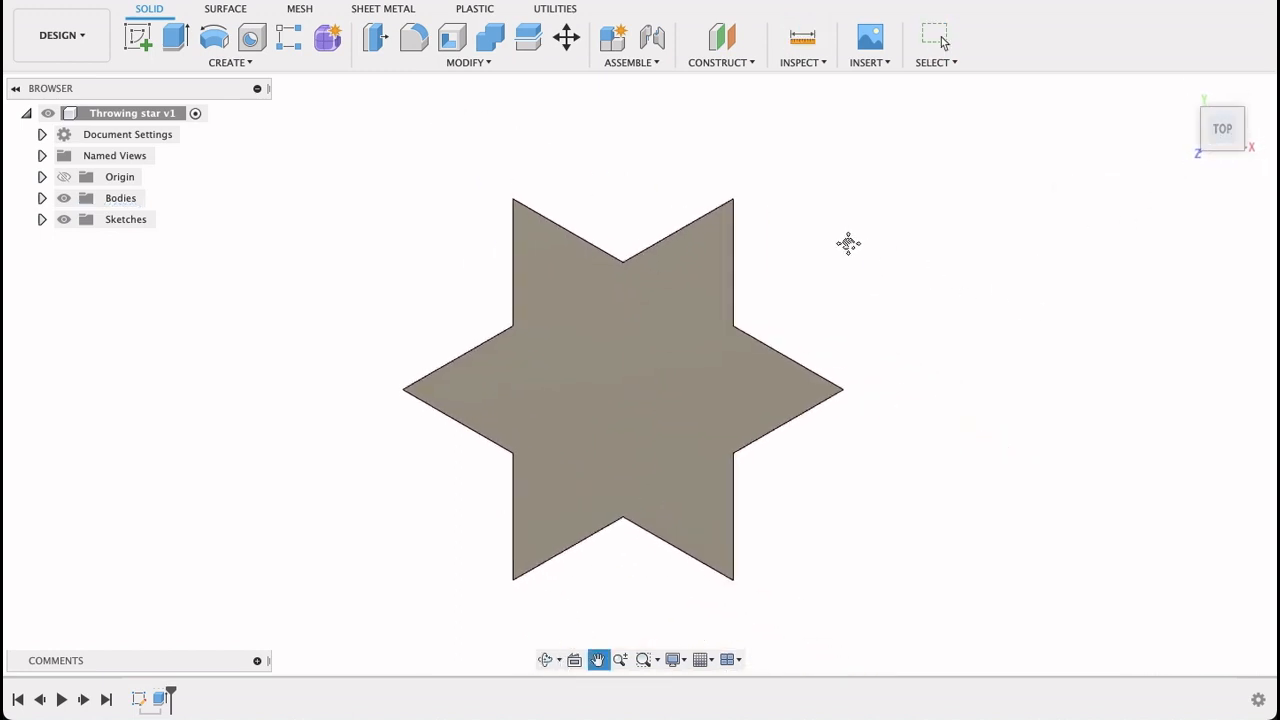
{"action": "left_click", "coordinate": [465, 63]}
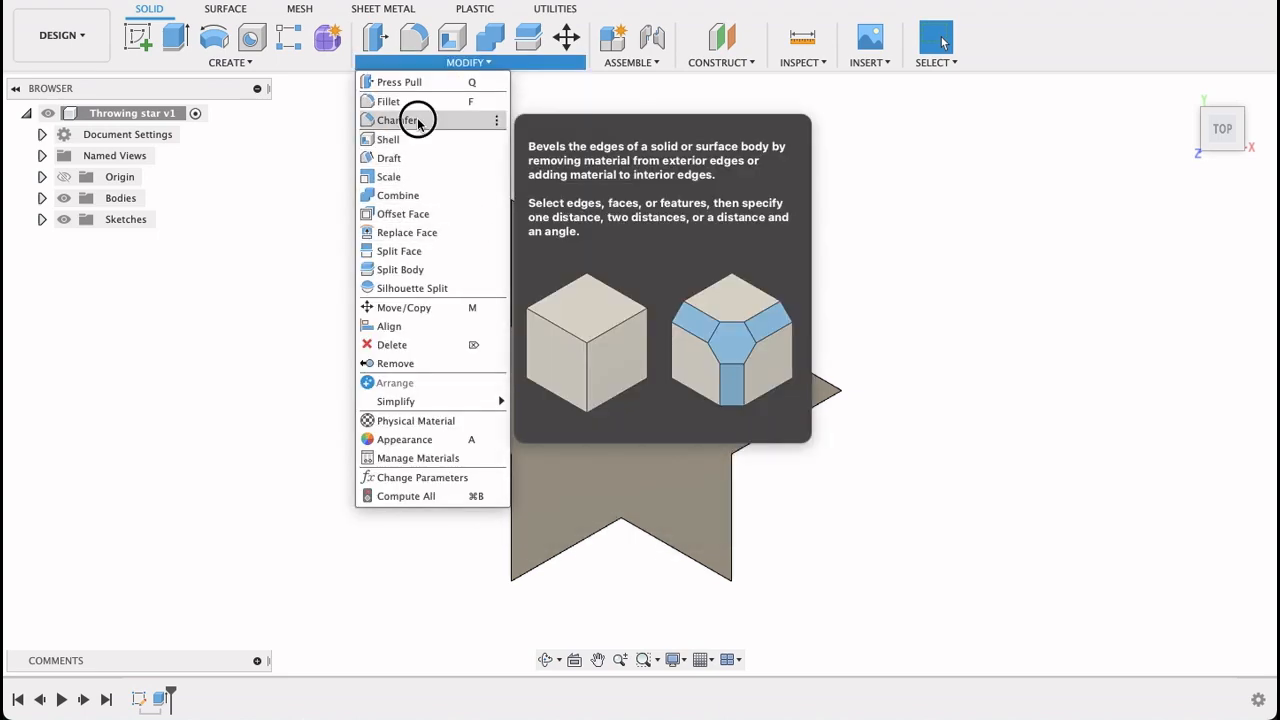
{"action": "left_click", "coordinate": [414, 119]}
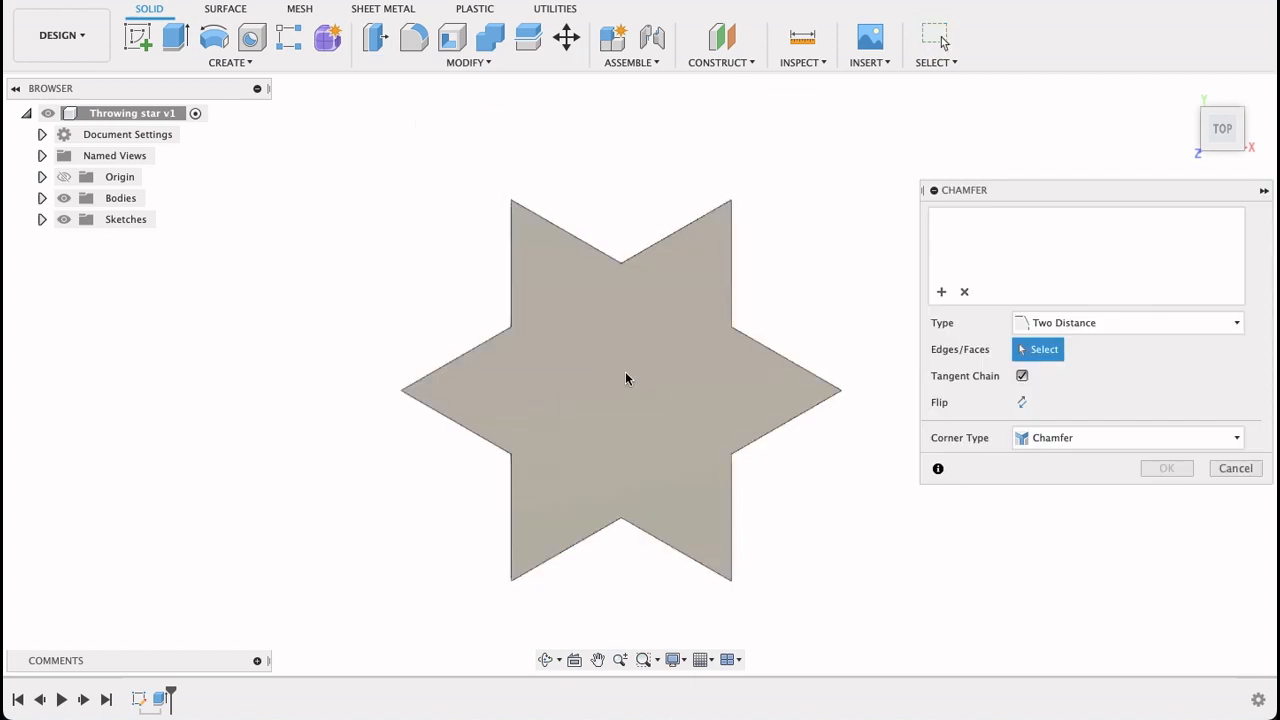
{"action": "left_click", "coordinate": [626, 373]}
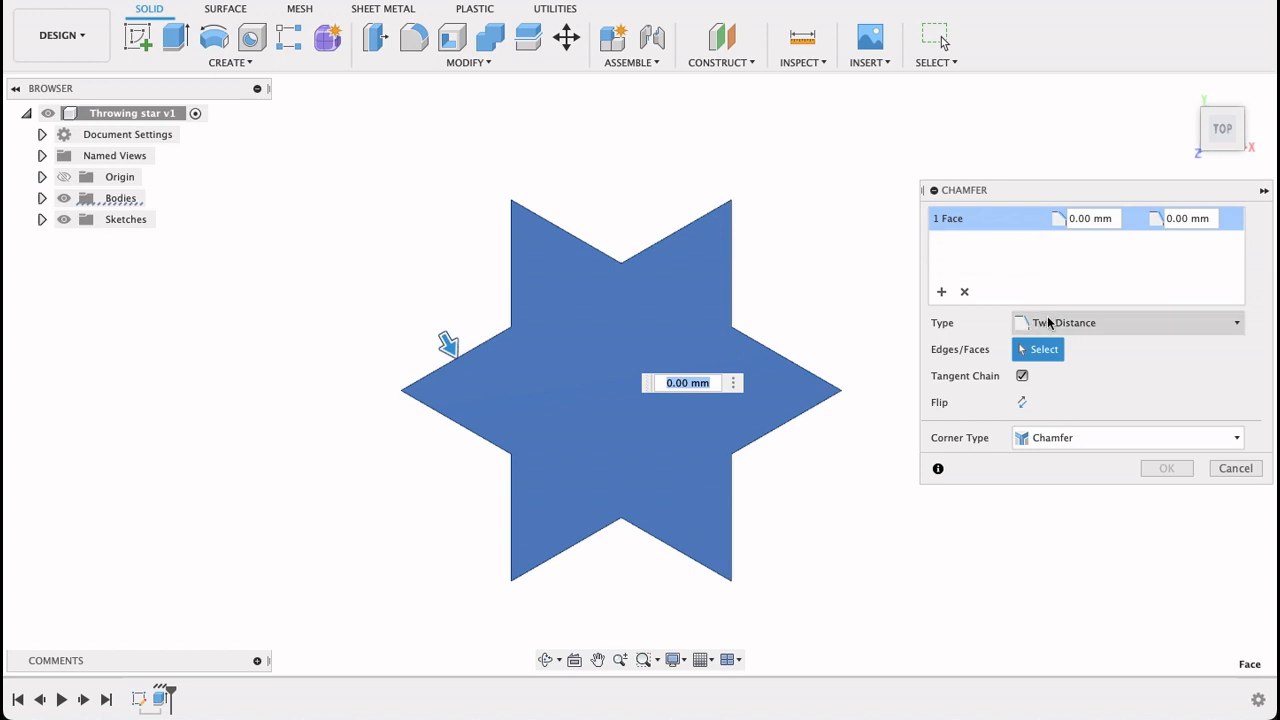
{"action": "left_click", "coordinate": [1069, 218]}
{"action": "type", "text": "1"}
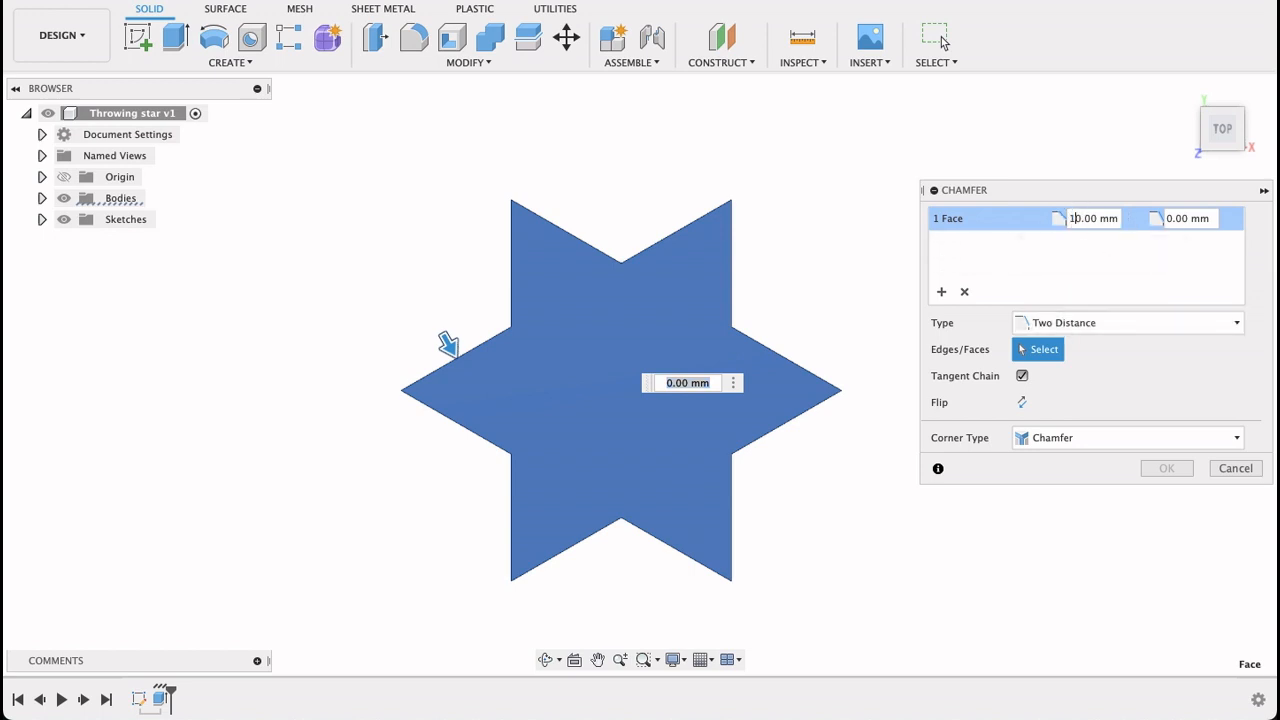
{"action": "left_click", "coordinate": [1160, 221]}
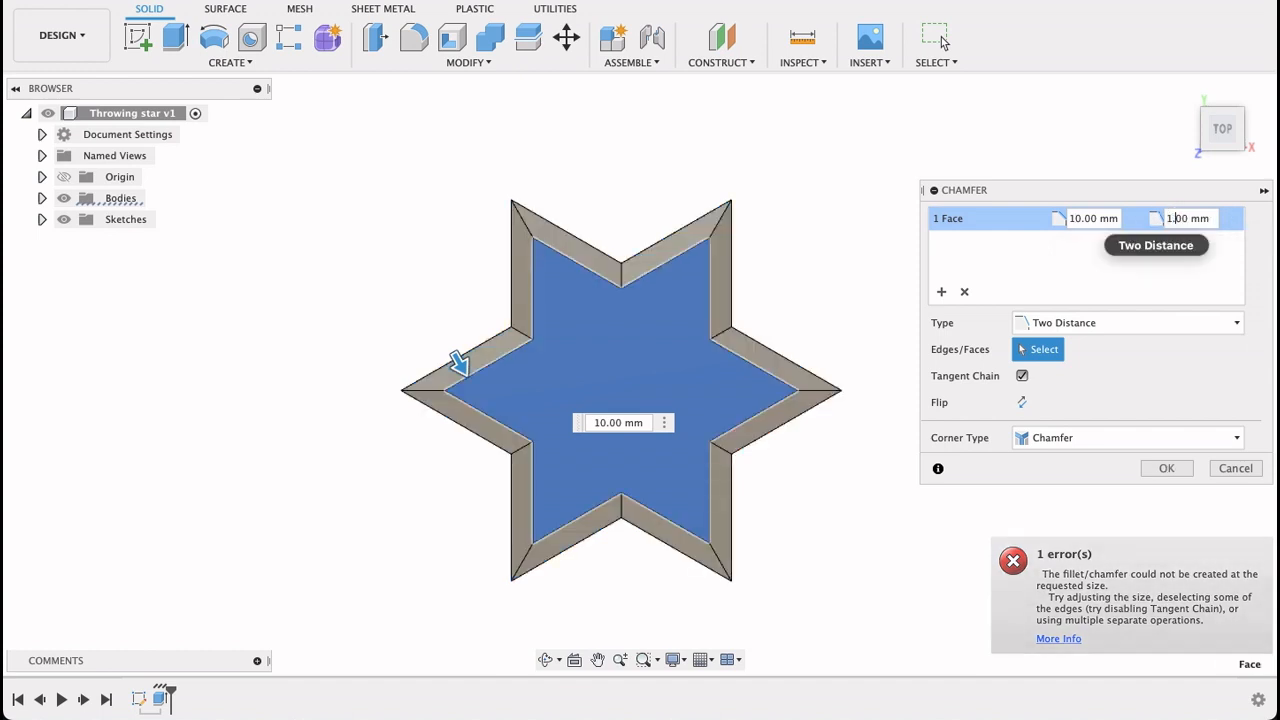
{"action": "type", "text": "35"}
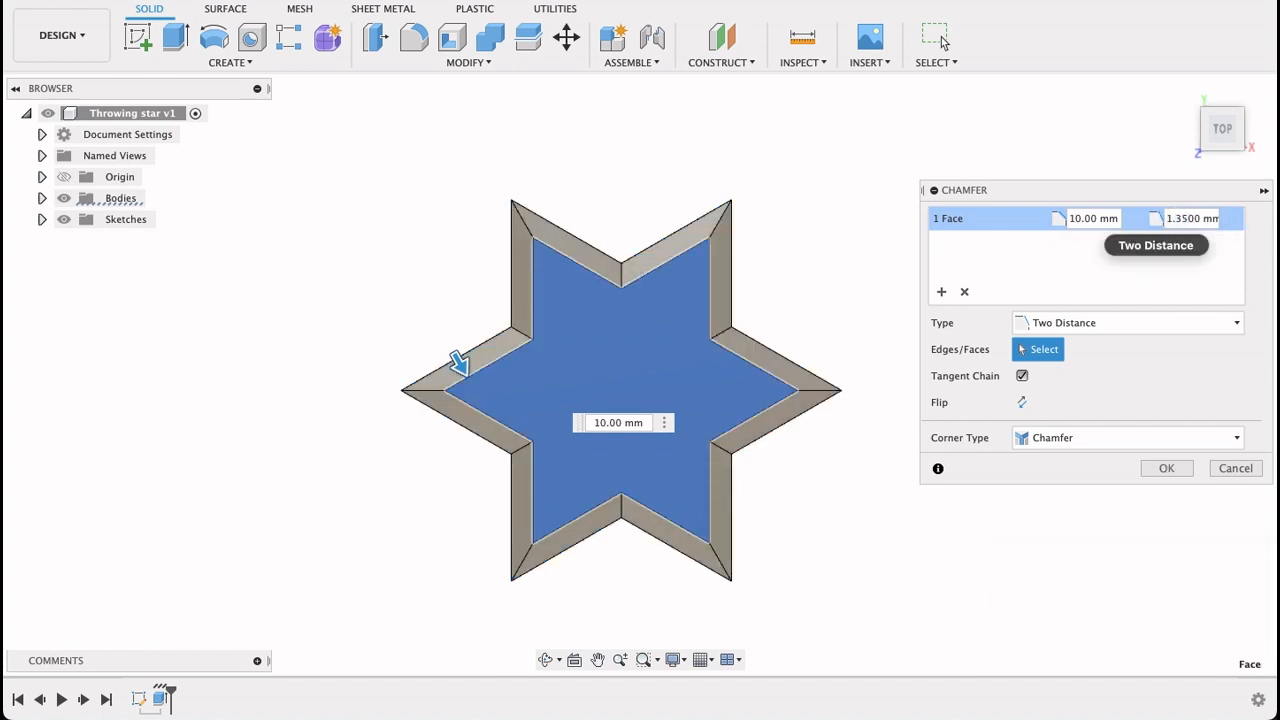
{"action": "left_click", "coordinate": [1167, 468]}
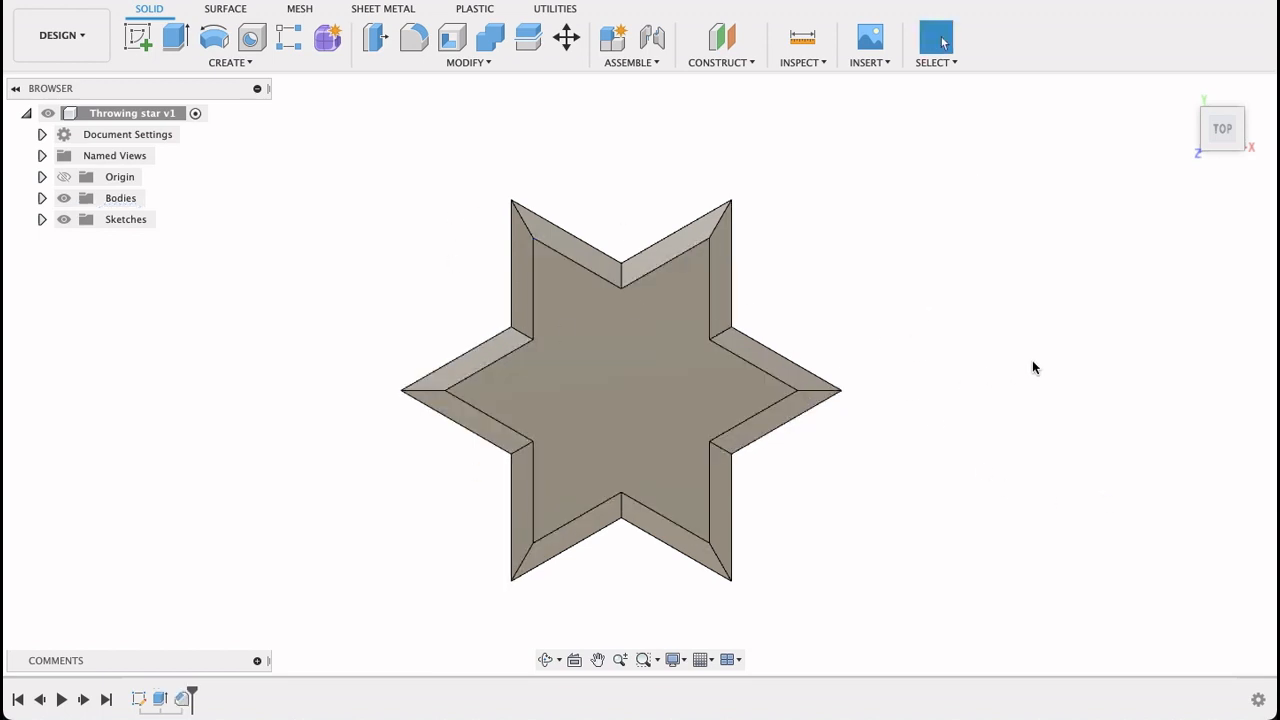
Chamfer all edges of the star's bottom face with a two-distance chamfer of 10 mm and 1.35 mm
{"action": "left_click_drag", "start_coordinate": [1069, 378], "coordinate": [822, 388]}
{"action": "middle_click_drag", "start_coordinate": [822, 386], "coordinate": [780, 386], "text": "shift"}
{"action": "left_click", "coordinate": [466, 64]}
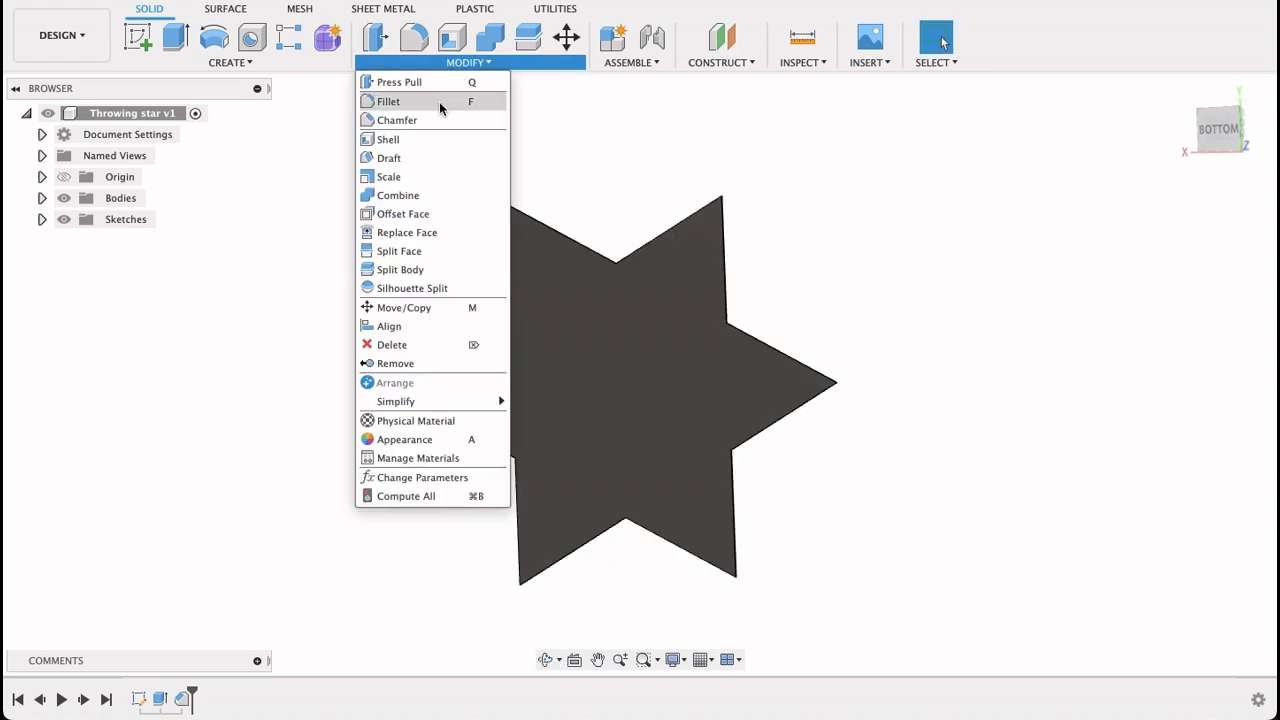
{"action": "left_click", "coordinate": [403, 117]}
{"action": "left_click", "coordinate": [630, 389]}
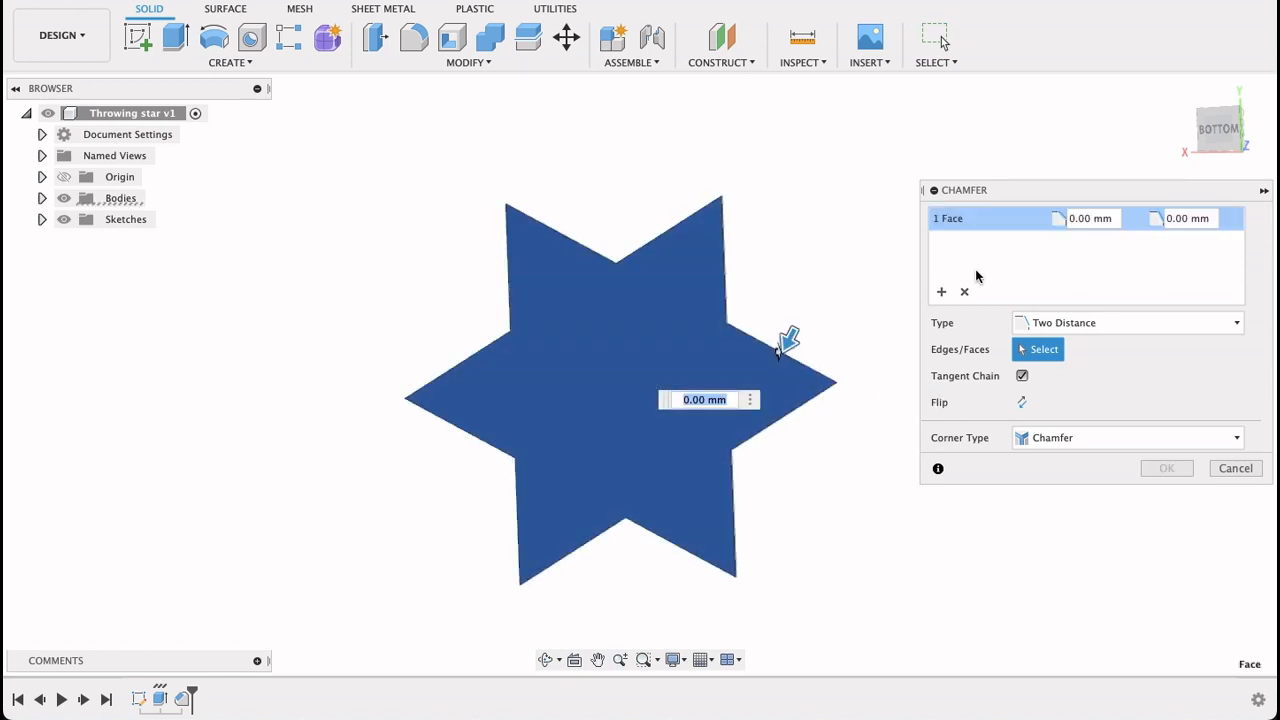
{"action": "left_click", "coordinate": [1070, 218]}
{"action": "type", "text": "1"}
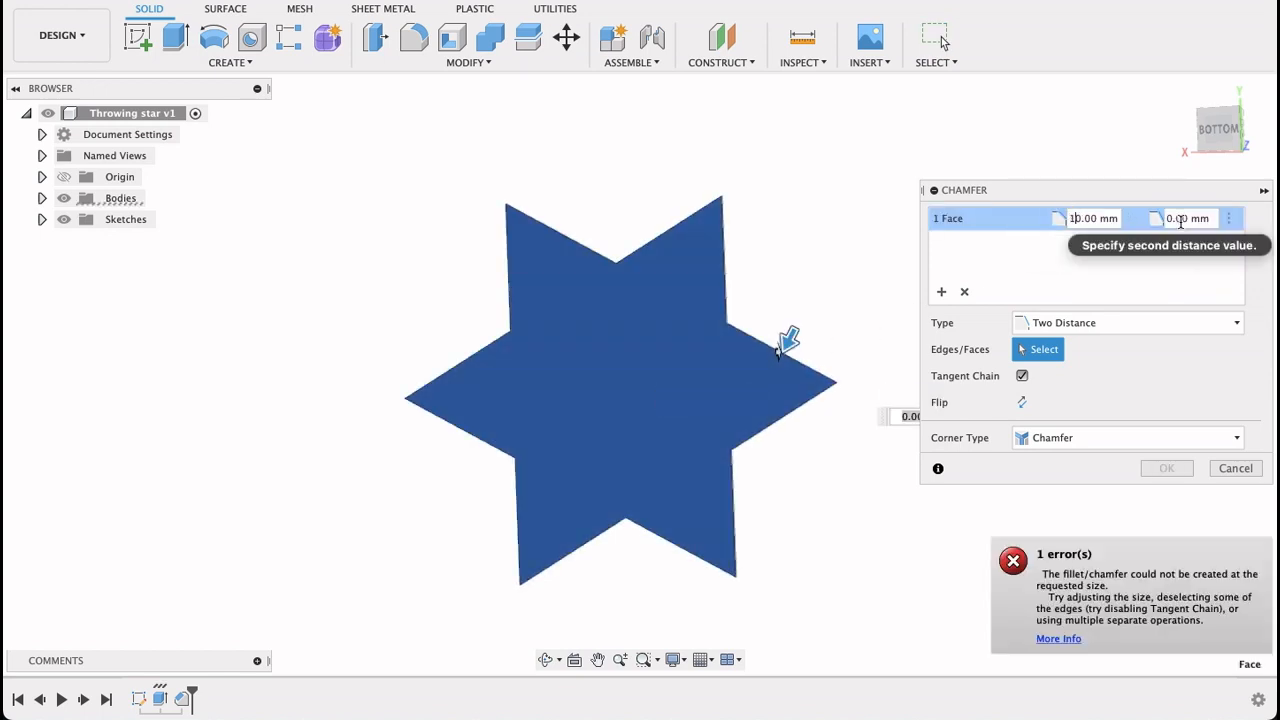
{"action": "left_click", "coordinate": [1179, 219]}
{"action": "type", "text": ".35"}
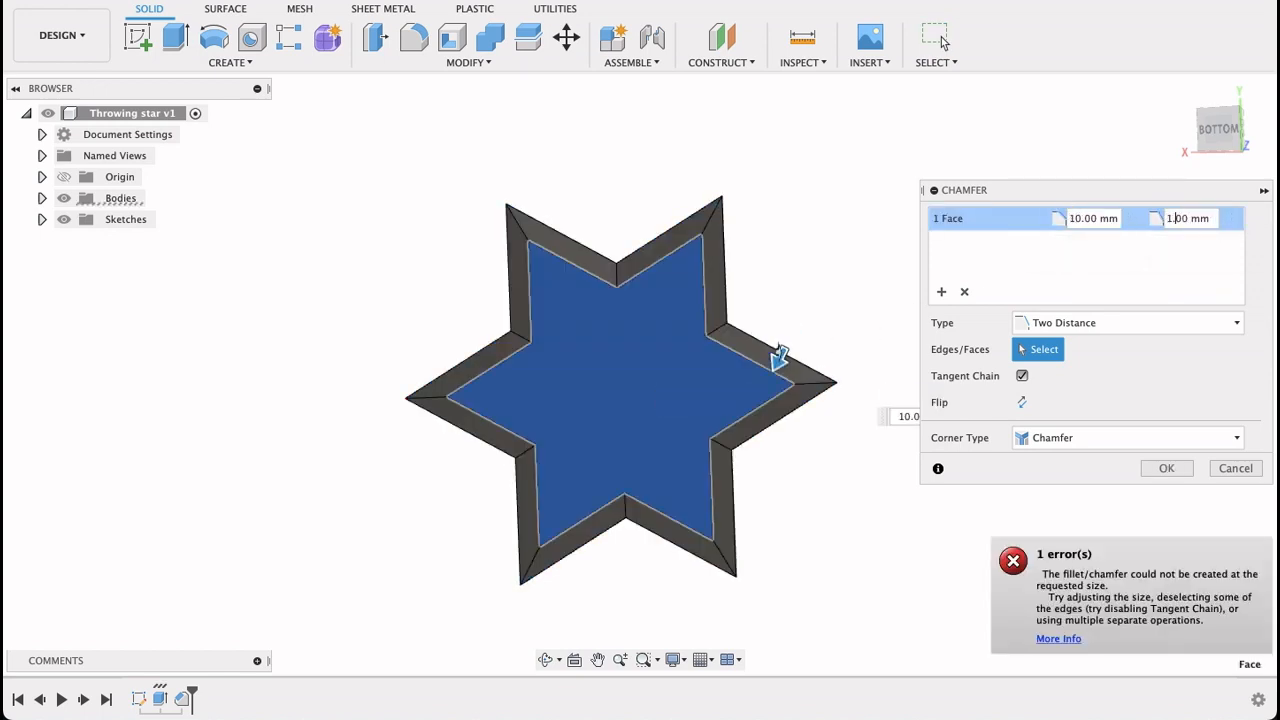
{"action": "left_click", "coordinate": [1166, 468]}
Examine the bevelled outer edge and points of the star up close from the side, and return to the top view
{"action": "middle_click_drag", "start_coordinate": [1066, 256], "coordinate": [611, 317], "text": "shift"}
{"action": "scroll", "coordinate": [590, 310], "scroll_direction": "up", "scroll_amount": 5}
{"action": "middle_click_drag", "start_coordinate": [600, 214], "coordinate": [591, 271], "text": "shift"}
{"action": "scroll", "coordinate": [308, 275], "scroll_direction": "up", "scroll_amount": 3}
{"action": "middle_click_drag", "start_coordinate": [308, 275], "coordinate": [552, 228], "text": "shift"}
{"action": "scroll", "coordinate": [556, 223], "scroll_direction": "down", "scroll_amount": 10}
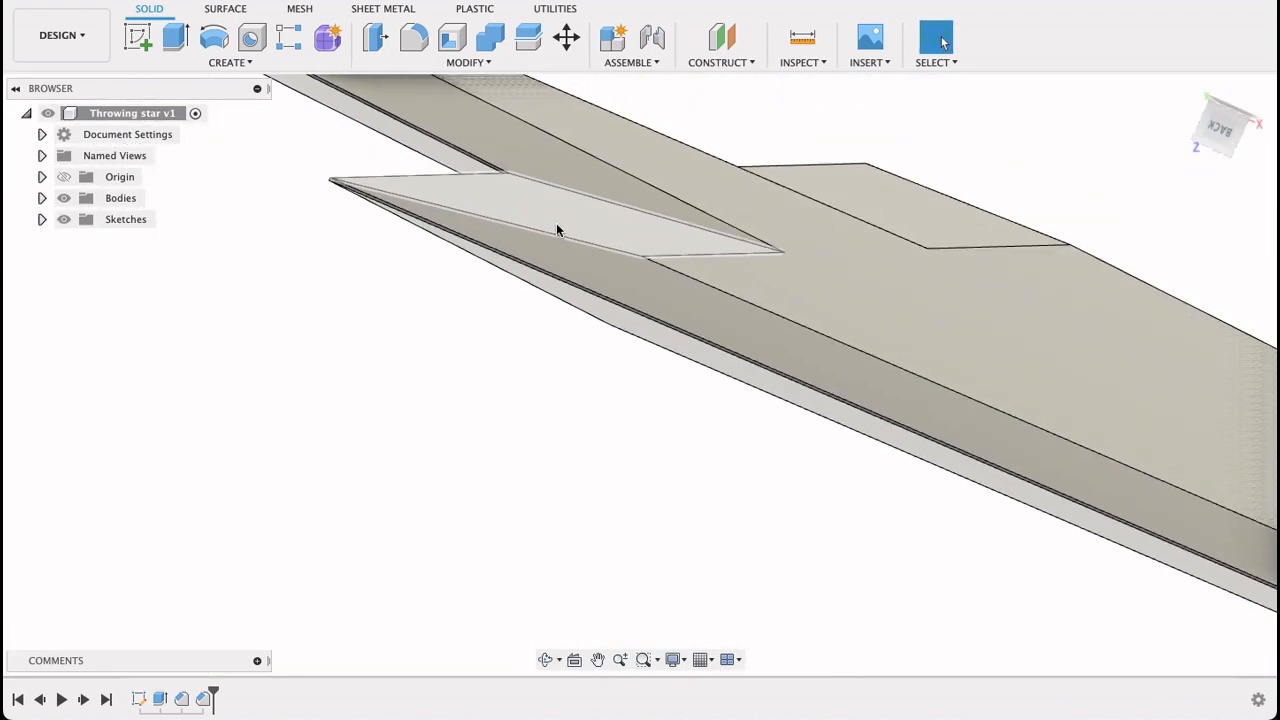
{"action": "middle_click_drag", "start_coordinate": [523, 296], "coordinate": [631, 179], "text": "shift"}
{"action": "key", "text": "Escape"}
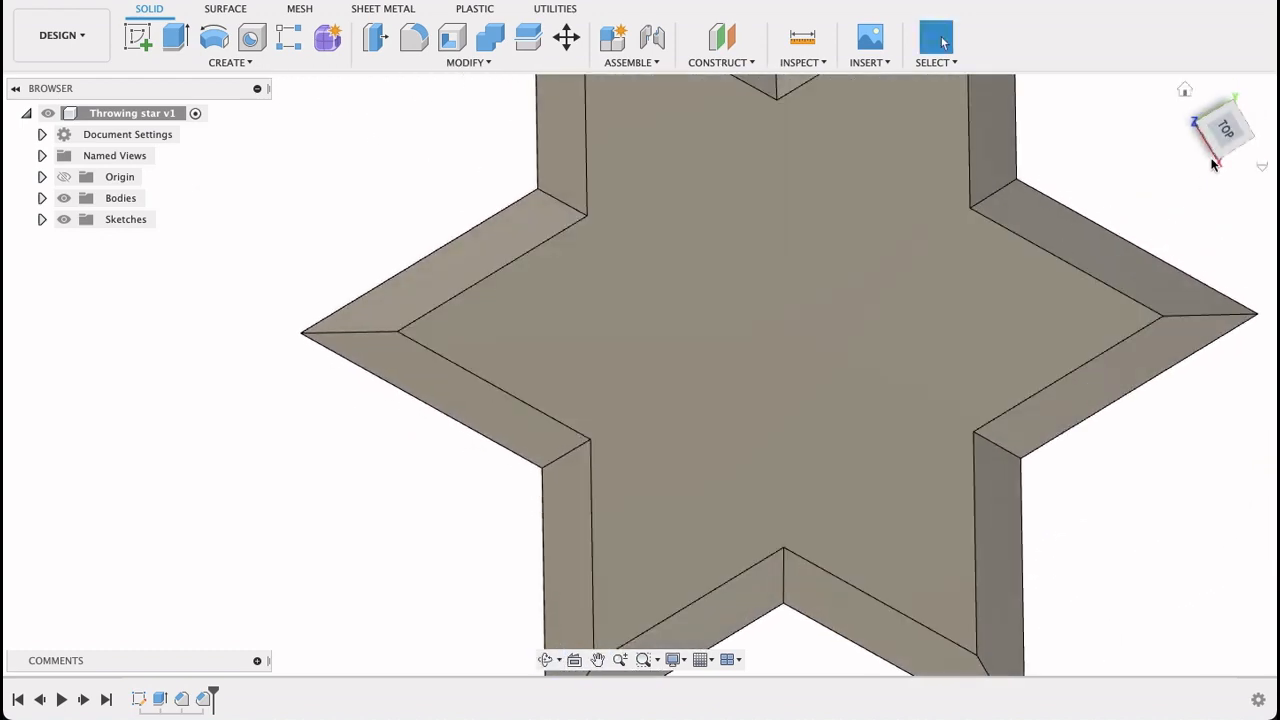
{"action": "left_click", "coordinate": [1228, 135]}
{"action": "scroll", "coordinate": [960, 371], "scroll_direction": "down", "scroll_amount": 5}
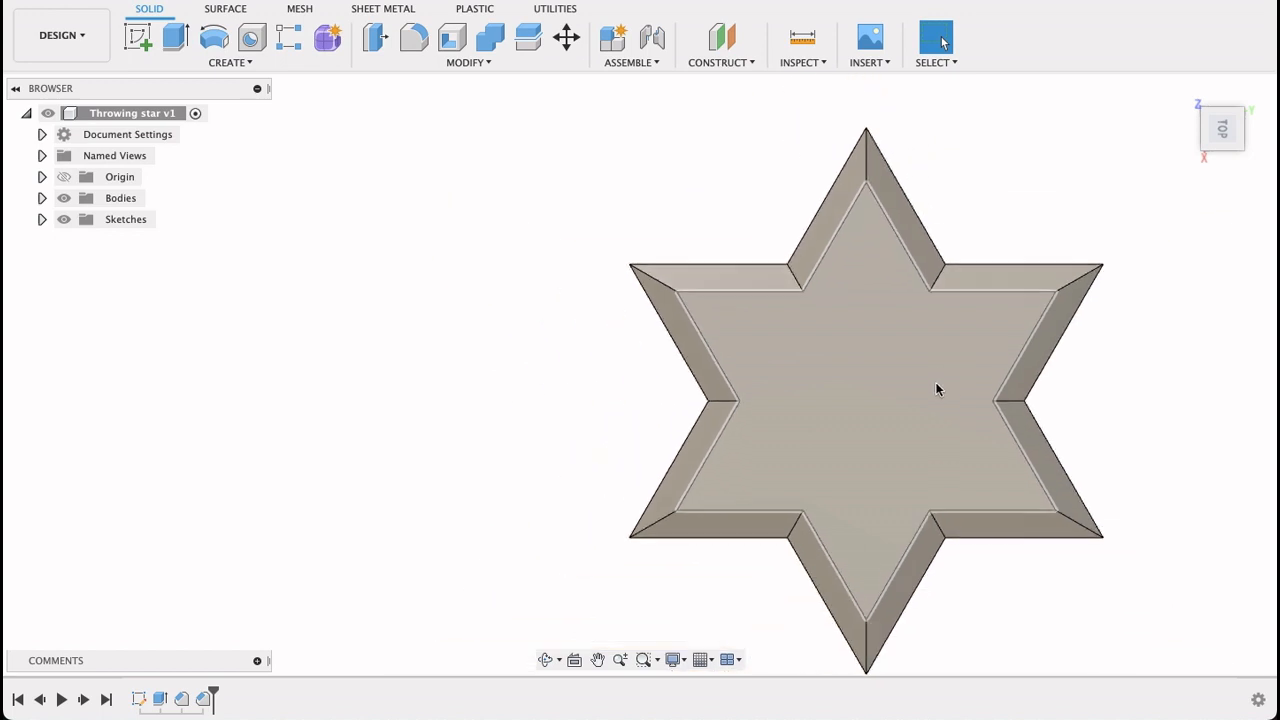
{"action": "left_click_drag", "start_coordinate": [940, 376], "coordinate": [654, 345]}
{"action": "key", "text": "Escape"}
Search the appearance library for "blue" and apply Aluminum – Anodized Rough (Blue) to the whole star body
{"action": "left_click", "coordinate": [652, 338]}
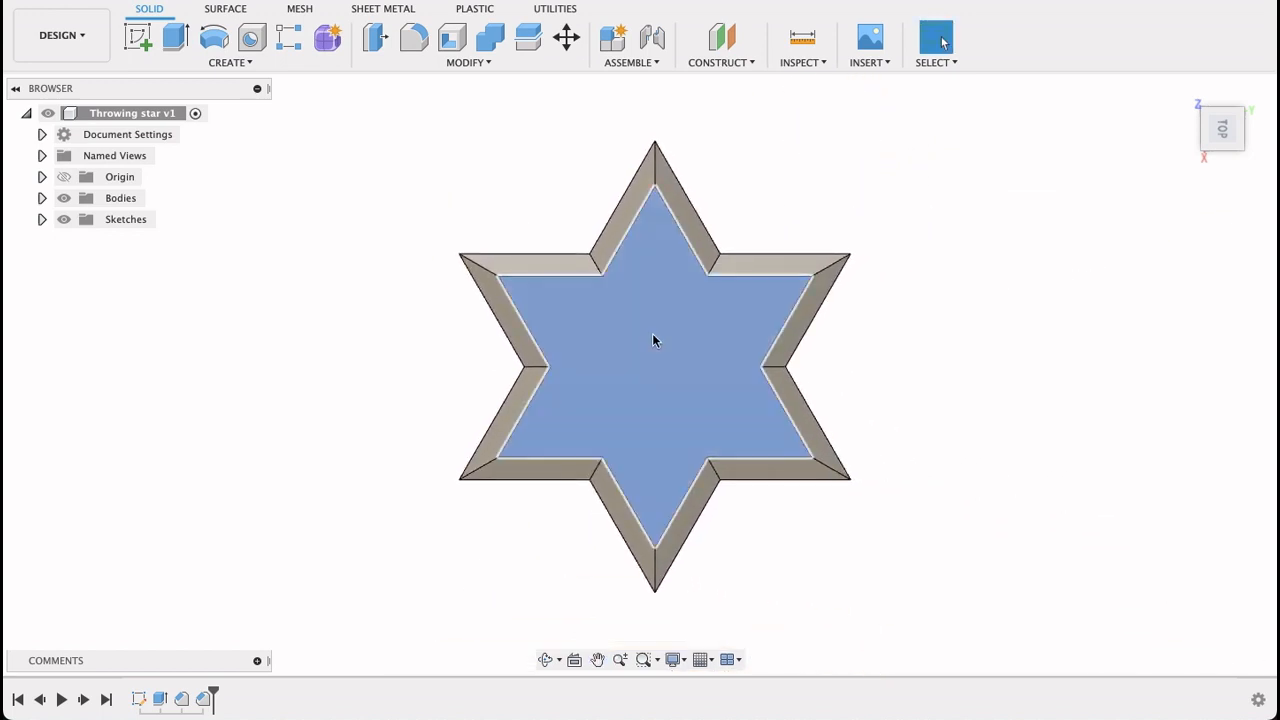
{"action": "right_click", "coordinate": [652, 340]}
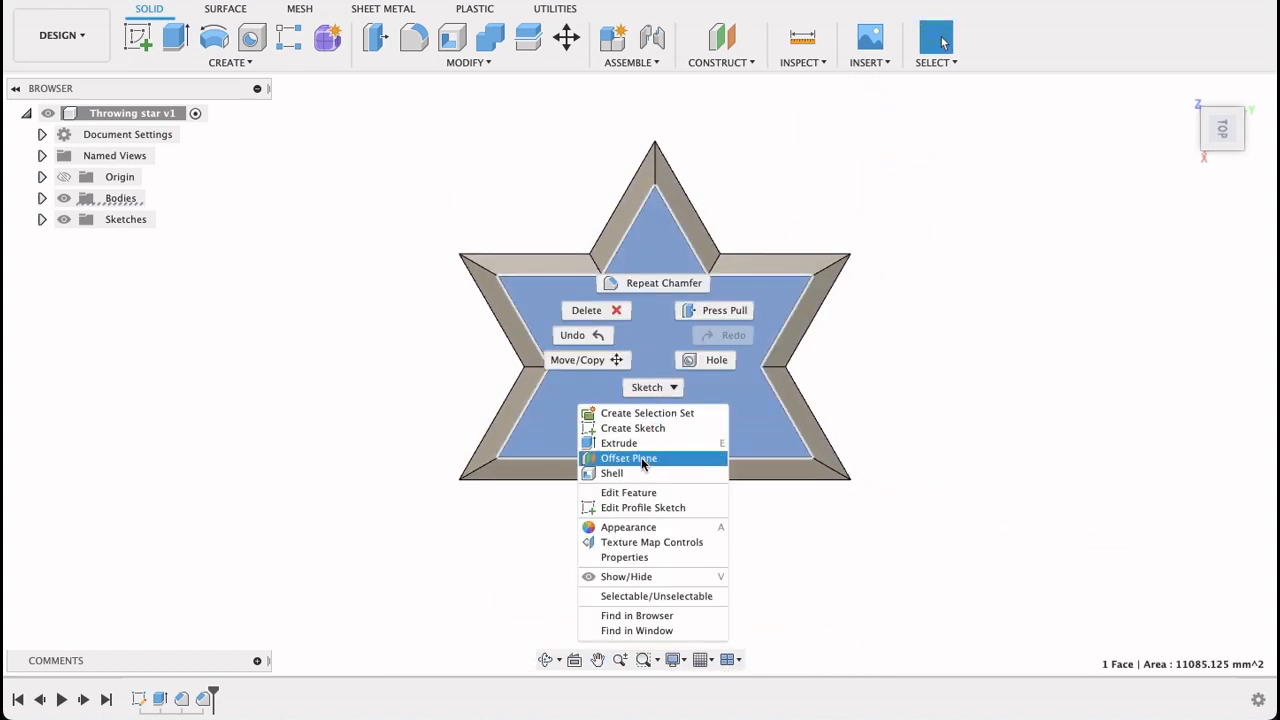
{"action": "left_click", "coordinate": [630, 528]}
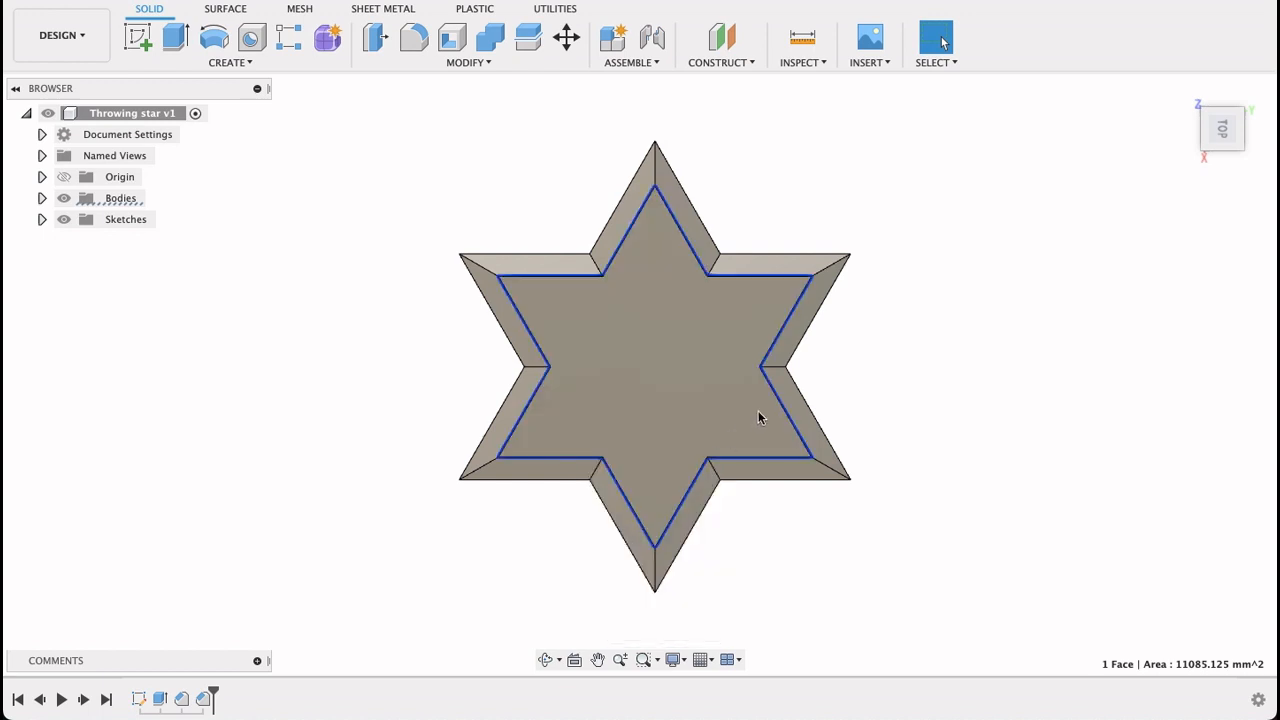
{"action": "key", "text": "a"}
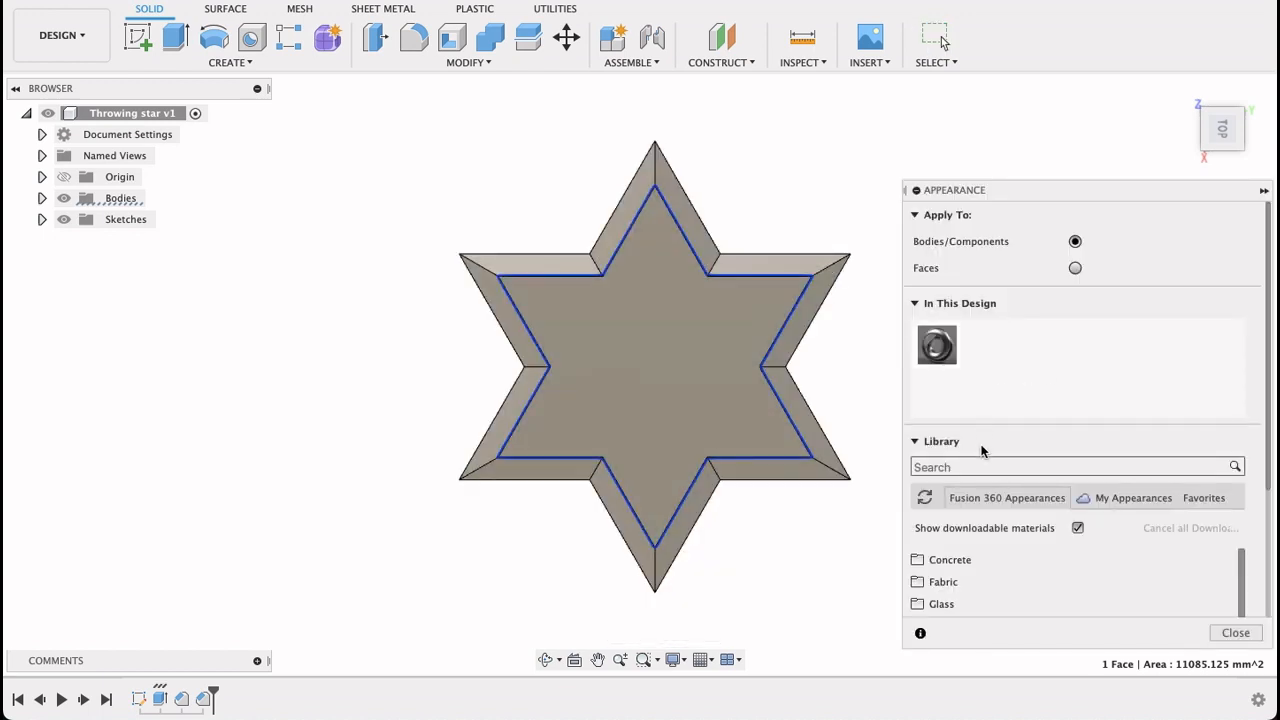
{"action": "left_click", "coordinate": [993, 467]}
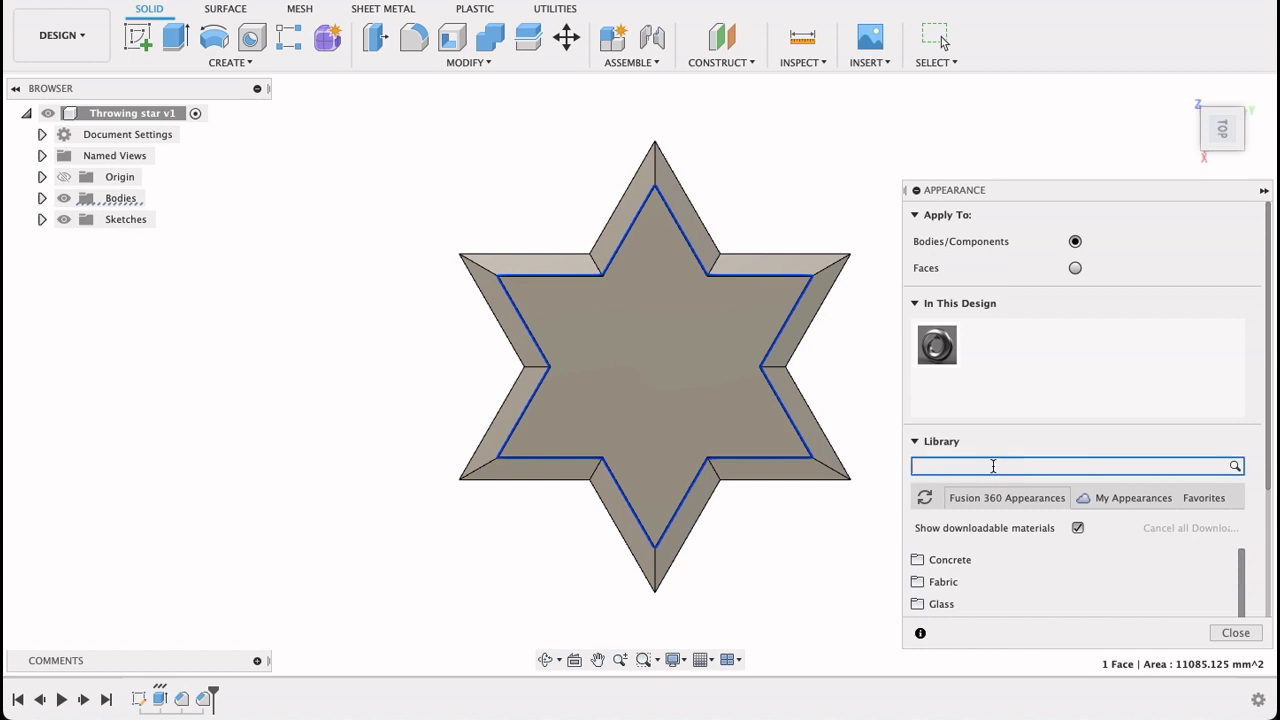
{"action": "key", "text": "Return"}
{"action": "scroll", "coordinate": [991, 569], "scroll_direction": "down", "scroll_amount": 2}
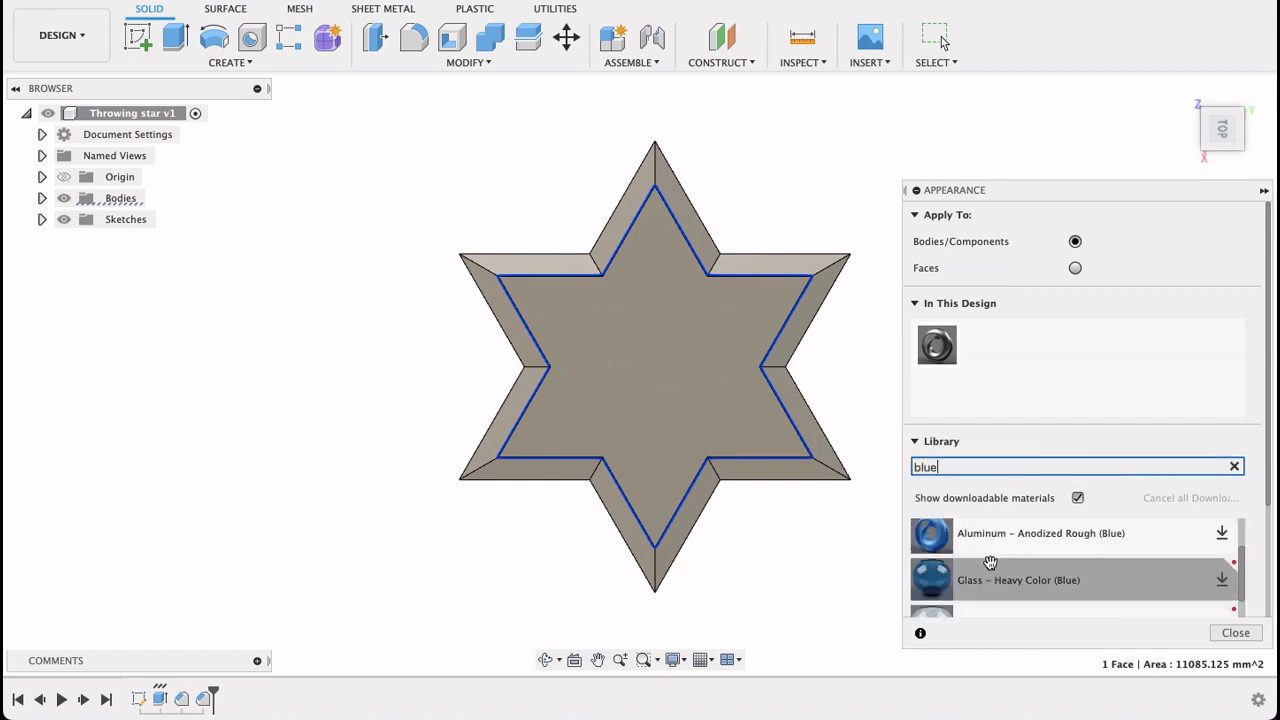
{"action": "left_click_drag", "start_coordinate": [971, 533], "coordinate": [783, 378]}
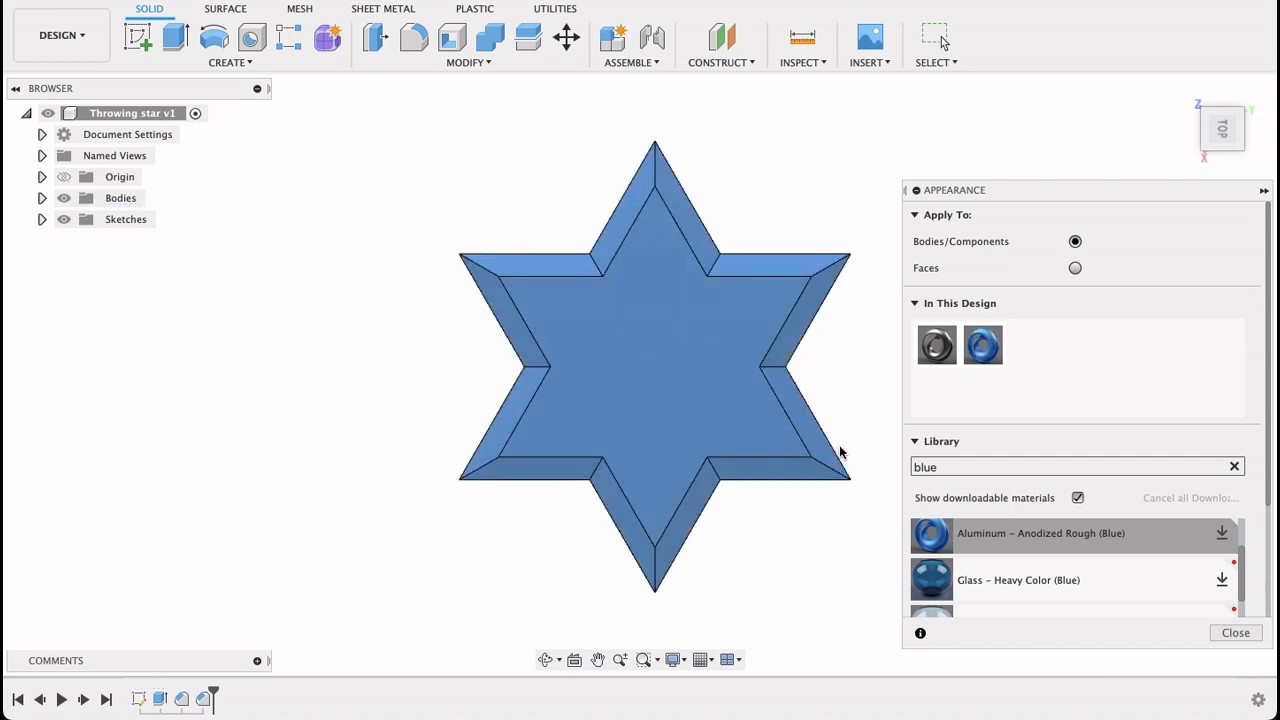
{"action": "left_click", "coordinate": [1236, 632]}
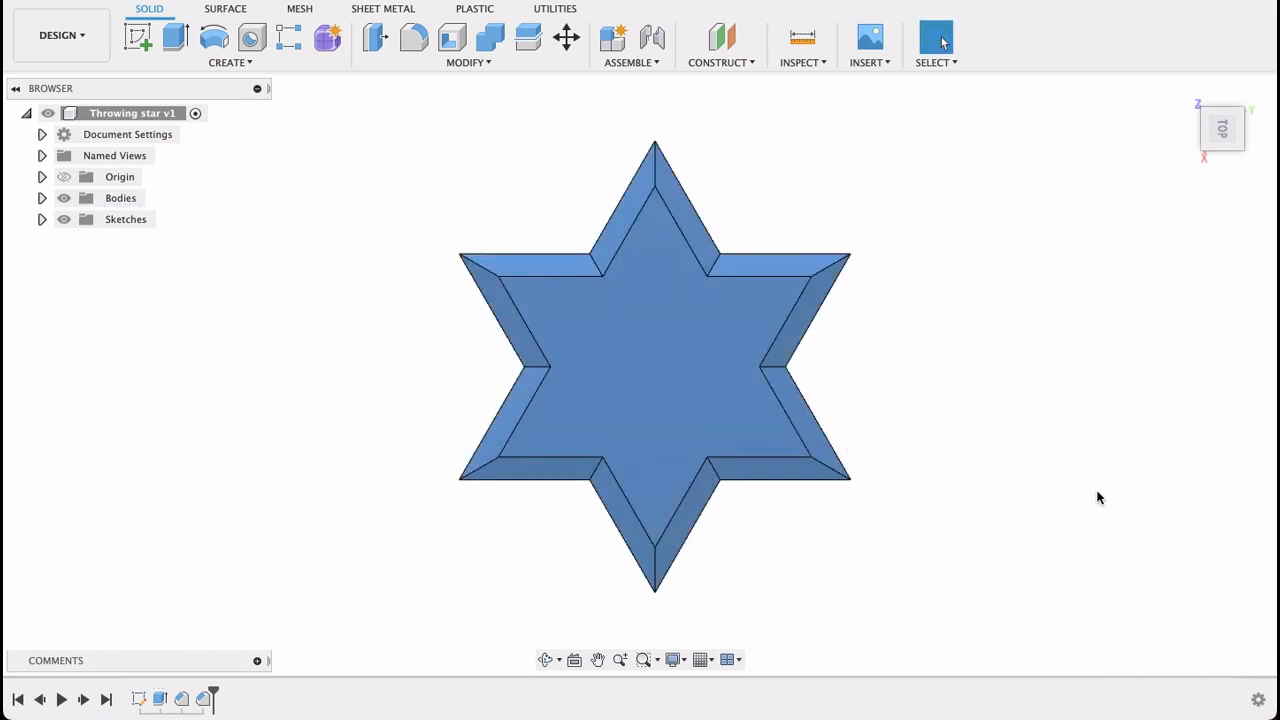
Start a sketch on the star's flat top face and turn the view so one star point faces straight up
{"action": "left_click", "coordinate": [138, 37]}
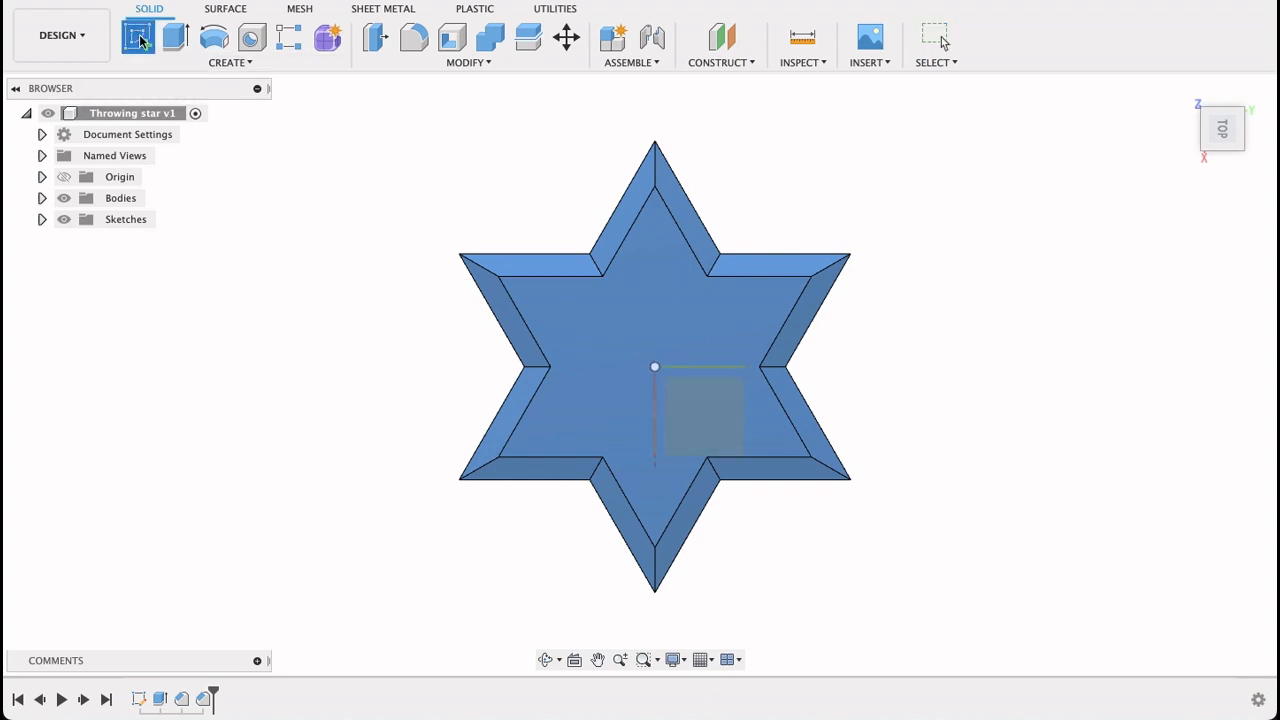
{"action": "left_click", "coordinate": [607, 346]}
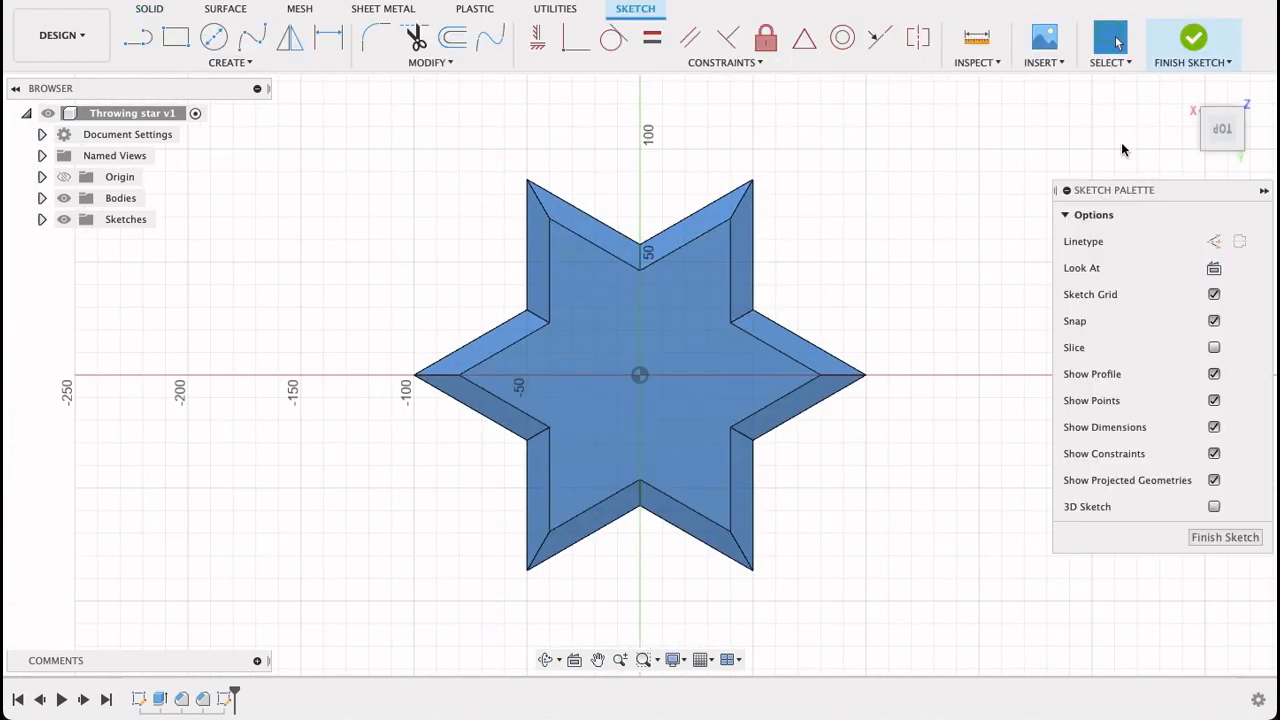
{"action": "left_click", "coordinate": [1265, 105]}
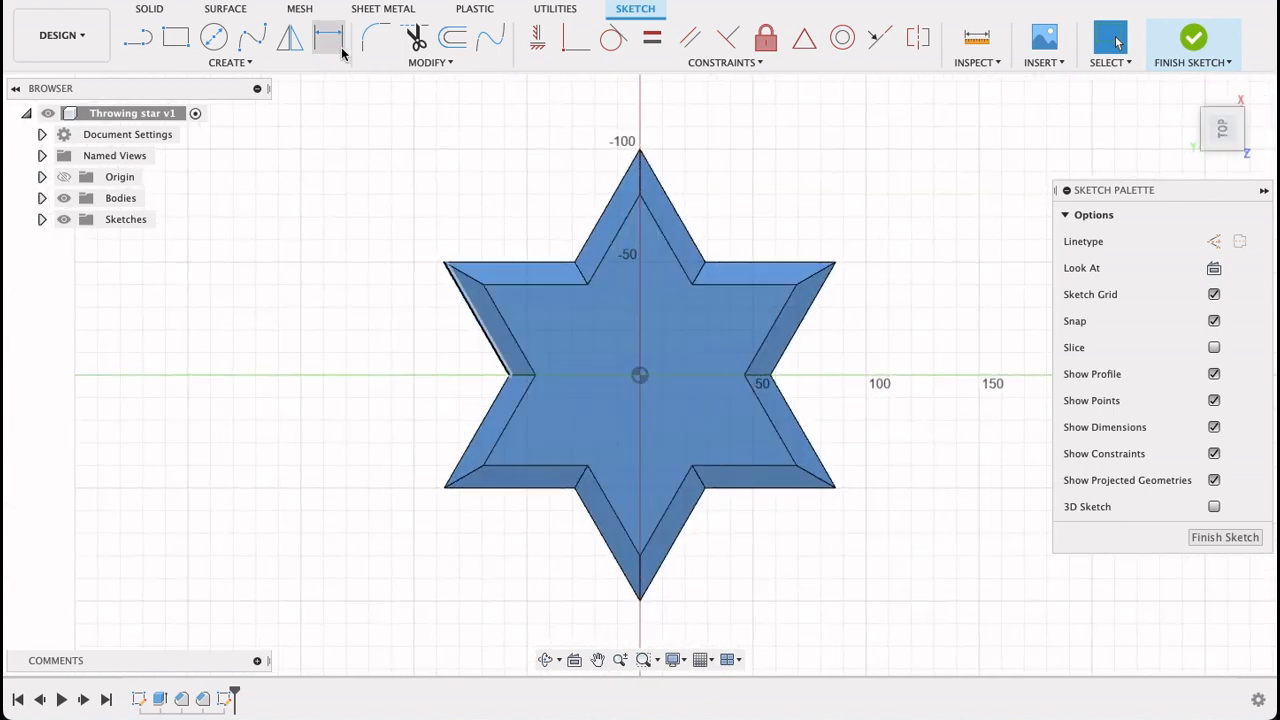
Add the person's first name as 10 mm Arial text on the star's face, with the lettering centred on the origin
{"action": "left_click", "coordinate": [206, 64]}
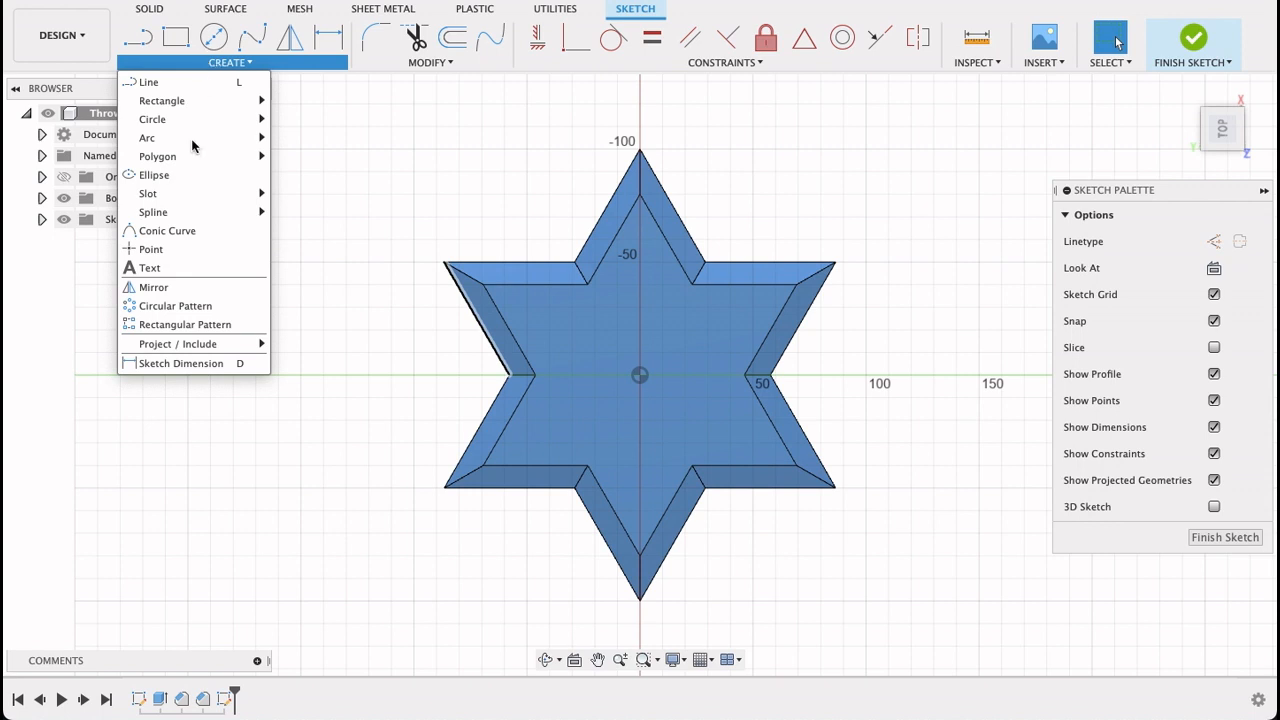
{"action": "left_click", "coordinate": [150, 268]}
{"action": "left_click", "coordinate": [564, 328]}
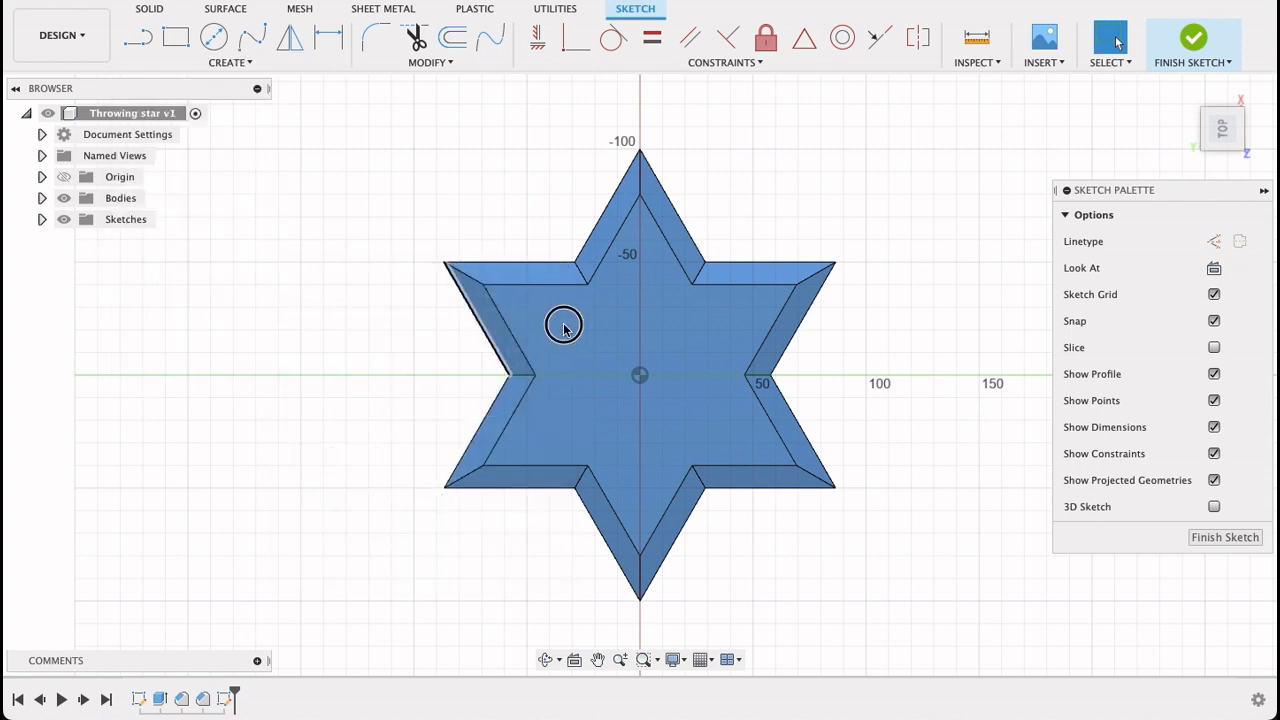
{"action": "left_click", "coordinate": [730, 396]}
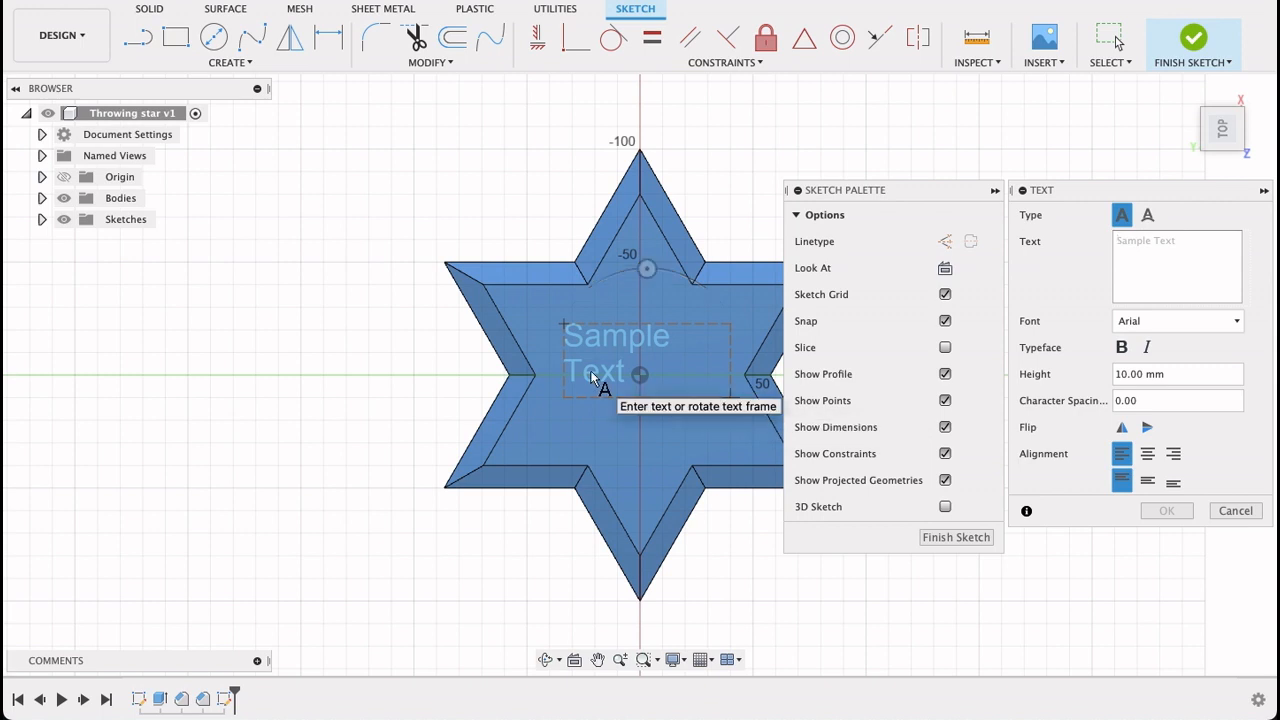
{"action": "type", "text": "ELIJAH"}
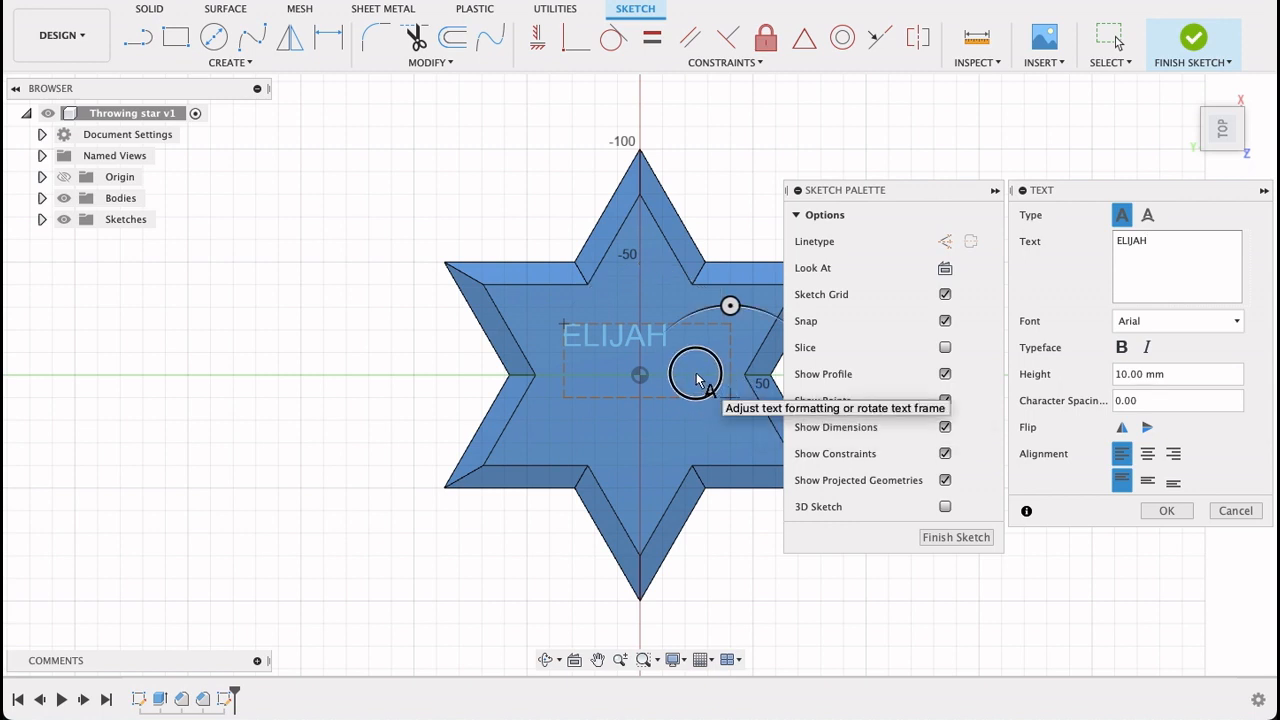
{"action": "left_click", "coordinate": [1164, 511]}
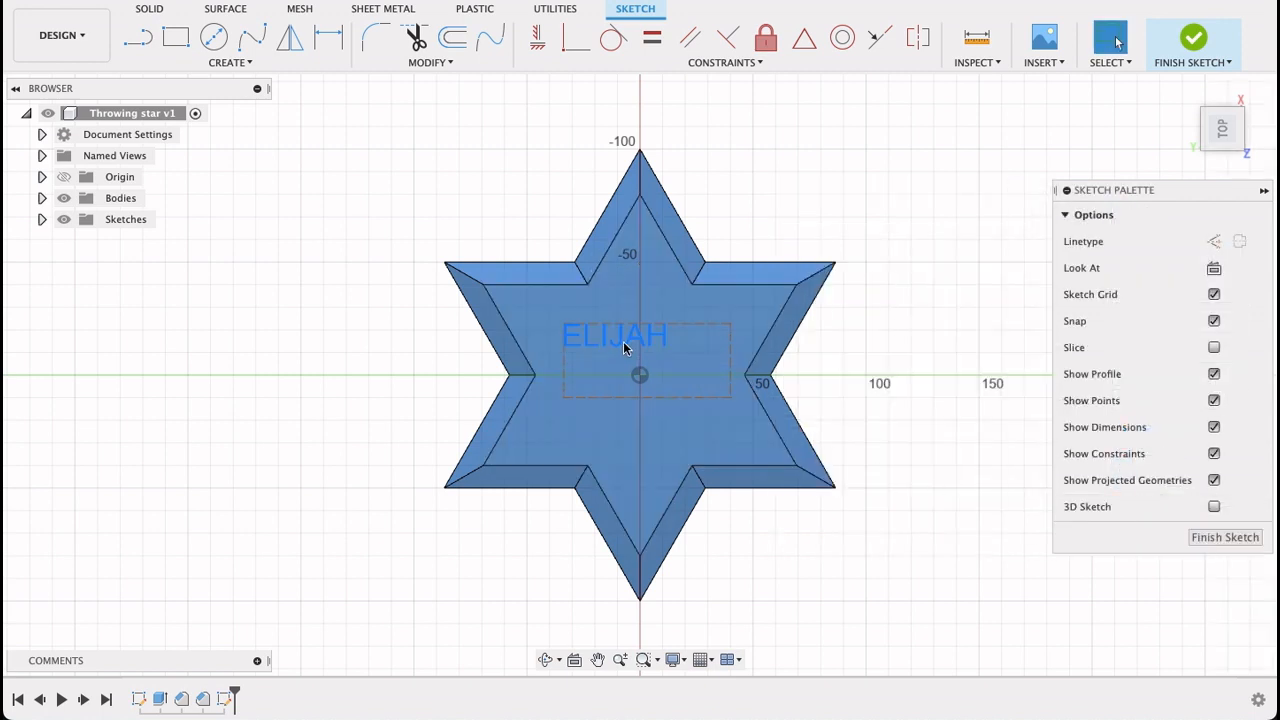
{"action": "left_click_drag", "start_coordinate": [633, 341], "coordinate": [650, 379]}
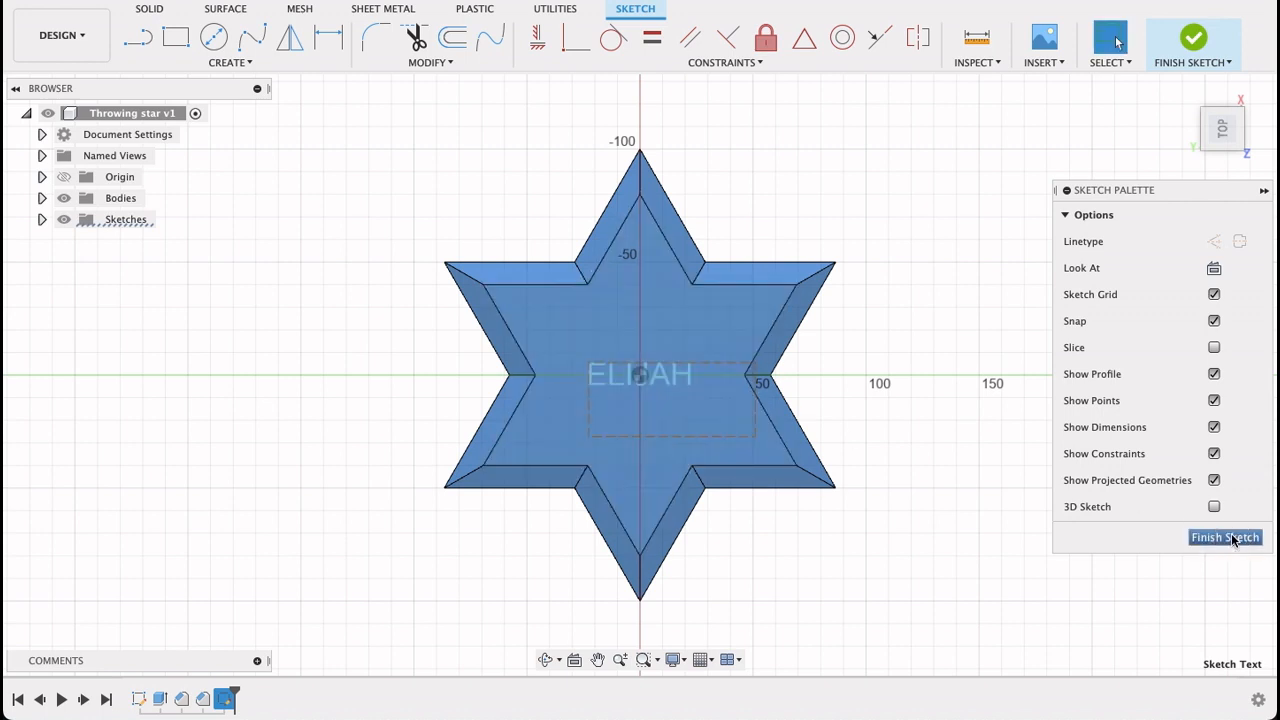
{"action": "left_click", "coordinate": [1227, 538]}
Emboss the name text onto the star's flat top face with a depth of 2 mm
{"action": "left_click", "coordinate": [199, 66]}
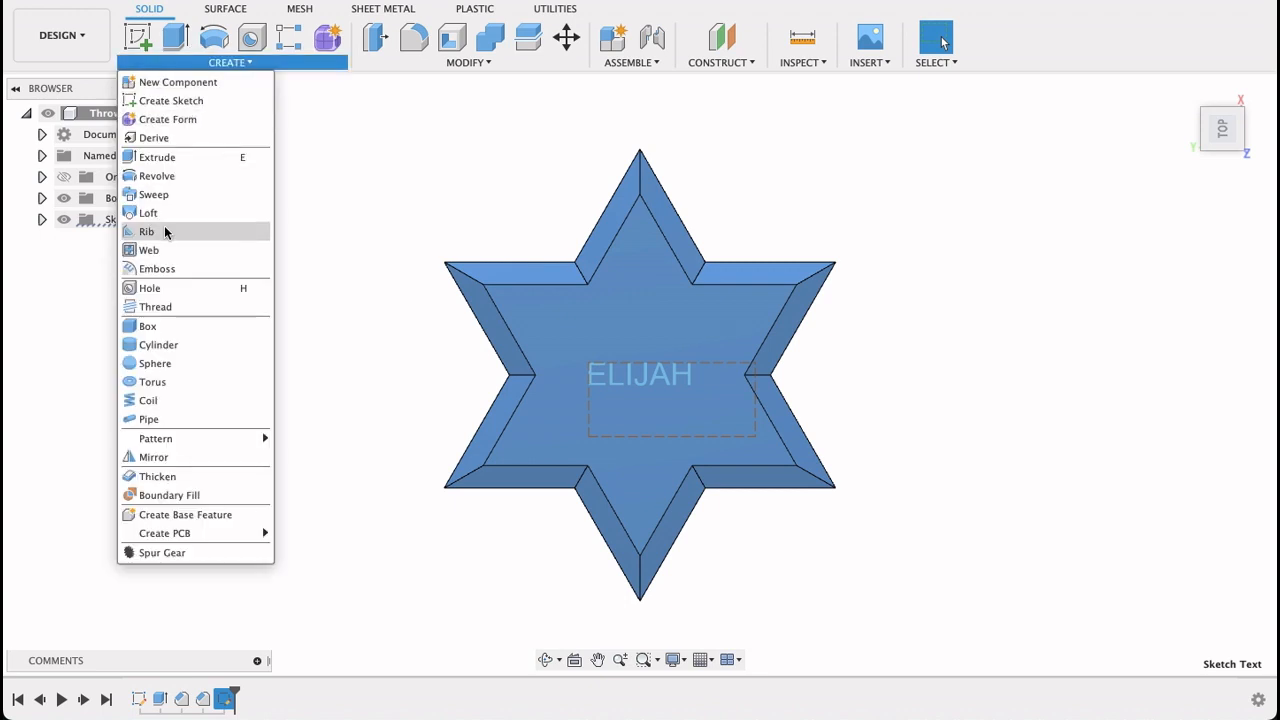
{"action": "left_click", "coordinate": [157, 269]}
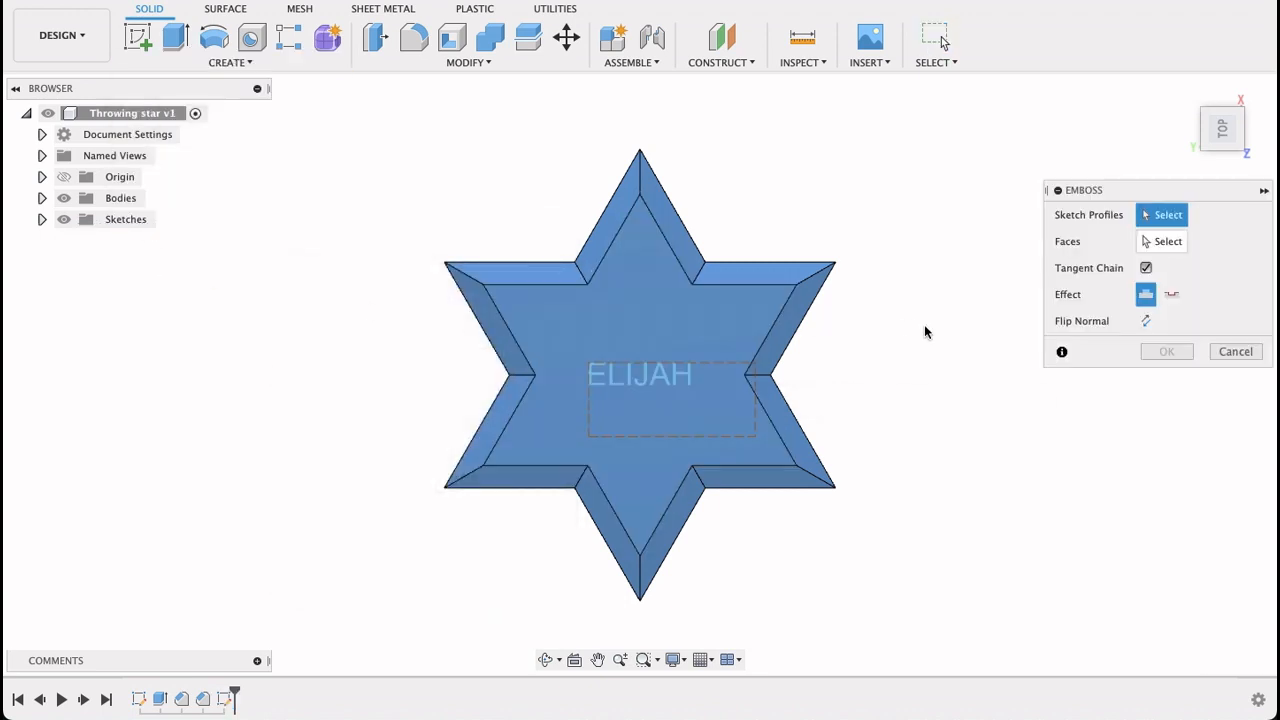
{"action": "left_click", "coordinate": [1160, 241]}
{"action": "left_click", "coordinate": [674, 316]}
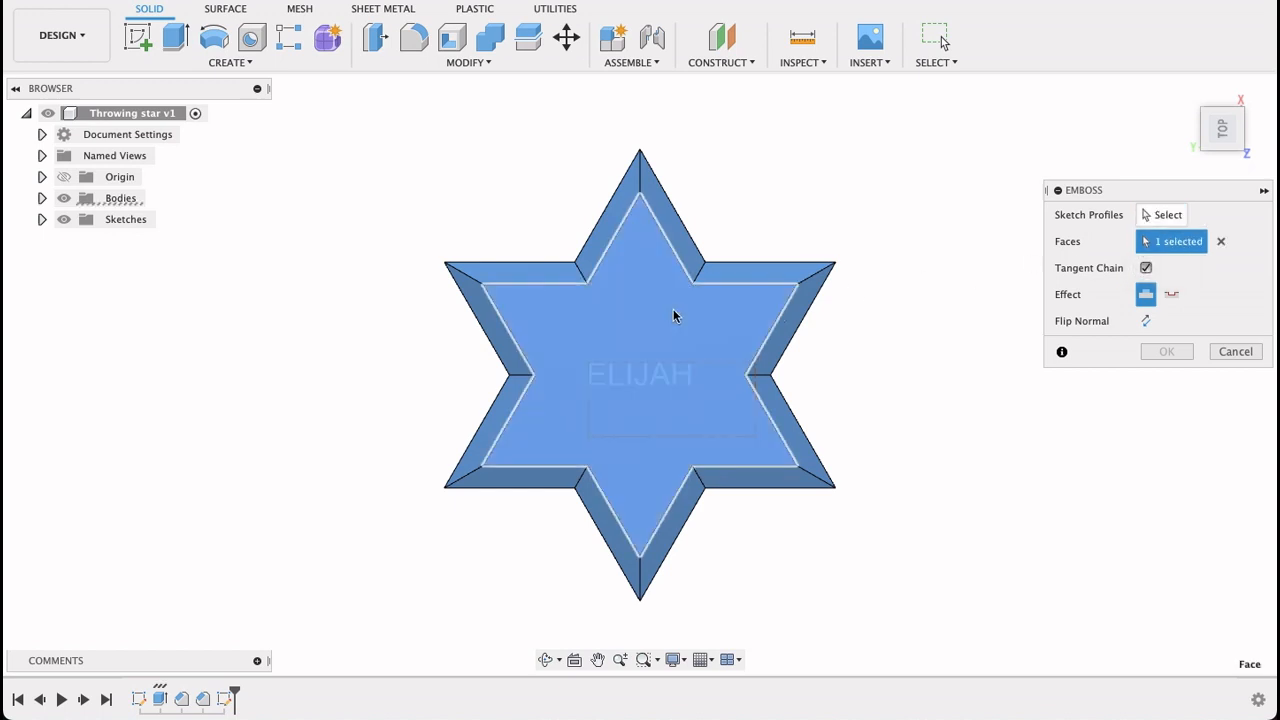
{"action": "left_click", "coordinate": [1155, 215]}
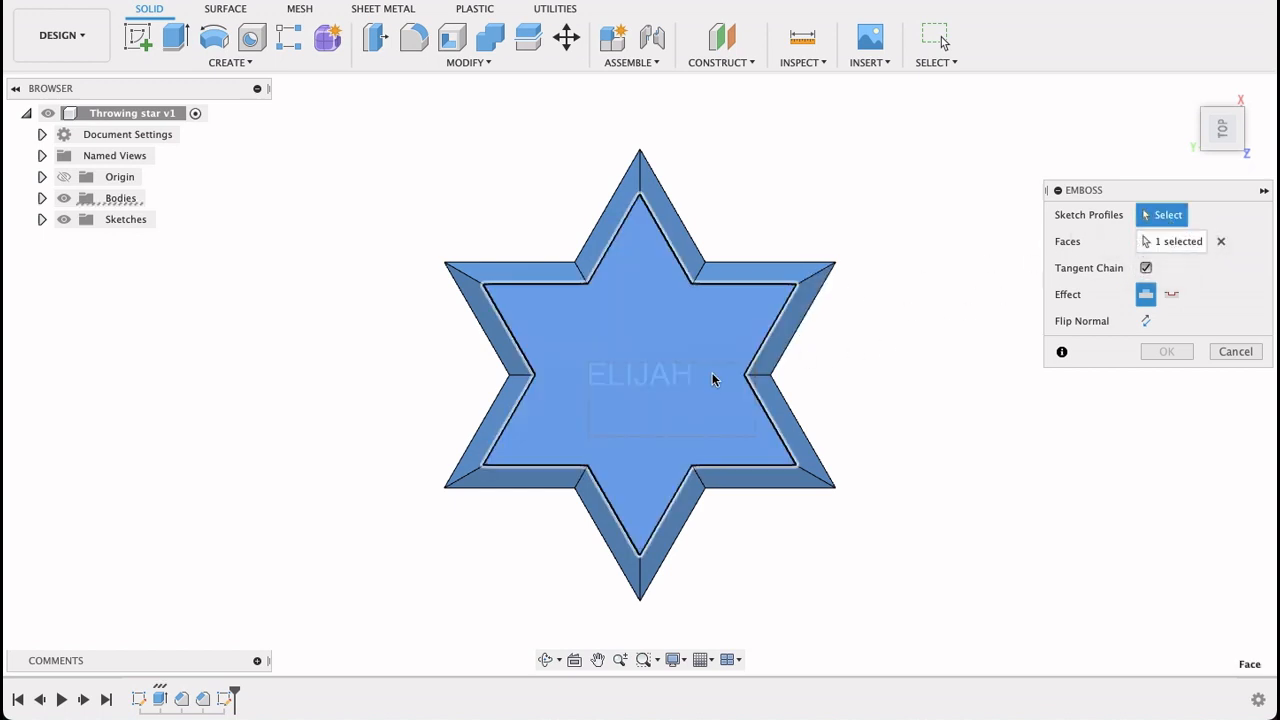
{"action": "left_click", "coordinate": [650, 377]}
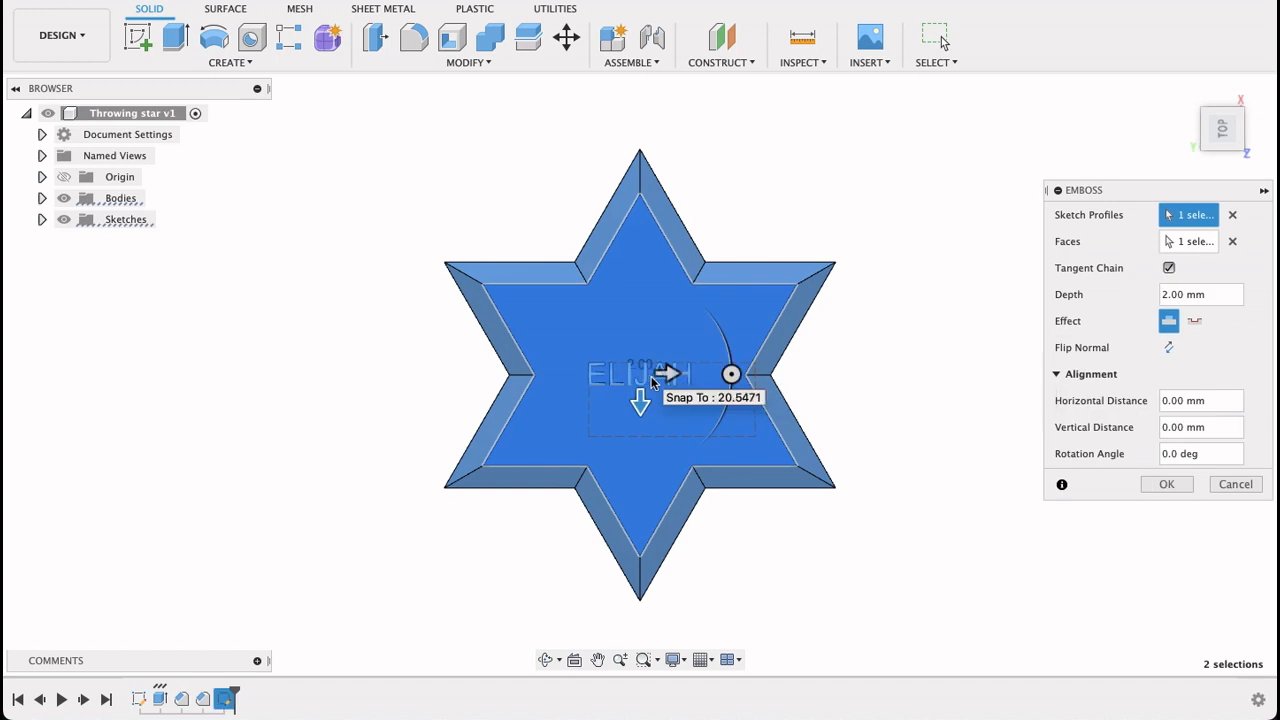
{"action": "scroll", "coordinate": [566, 374], "scroll_direction": "up", "scroll_amount": 5}
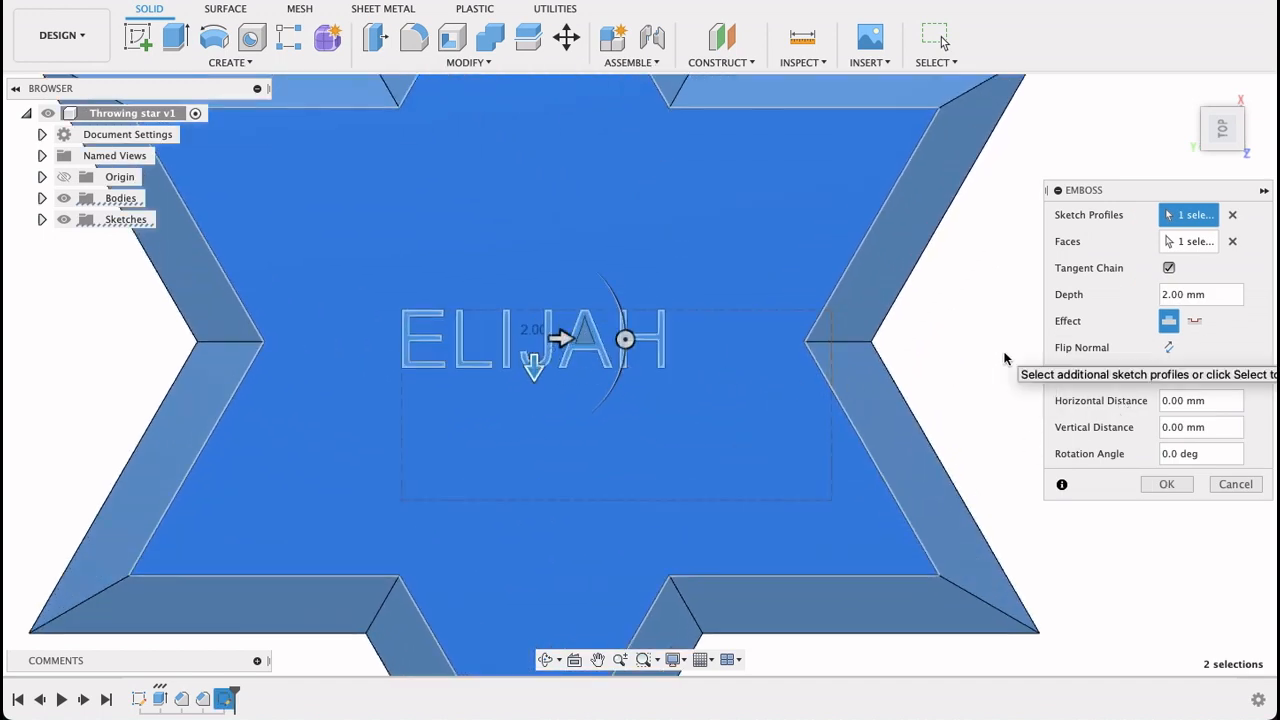
{"action": "mouse_move", "coordinate": [1006, 363]}
{"action": "middle_mouse_down", "text": "shift"}
{"action": "mouse_move", "coordinate": [926, 356]}
{"action": "mouse_move", "coordinate": [994, 348]}
{"action": "mouse_move", "coordinate": [1008, 363]}
{"action": "middle_mouse_up", "text": "shift"}
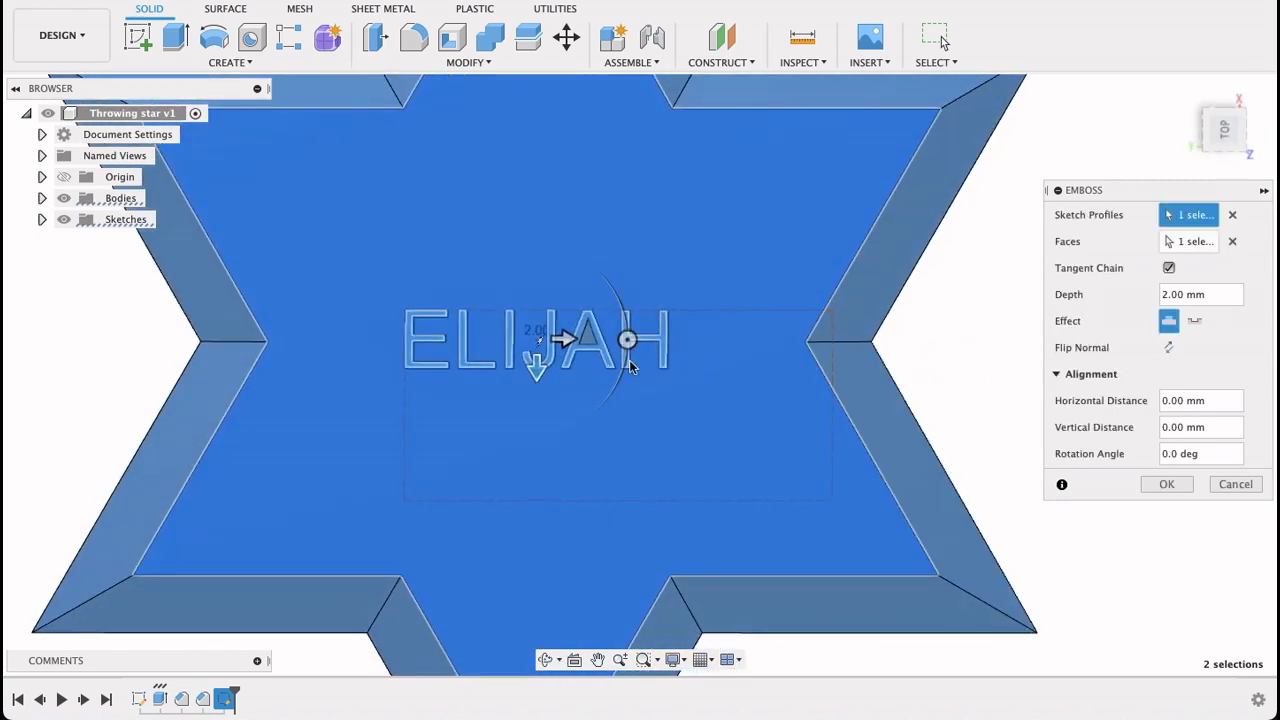
{"action": "left_click", "coordinate": [1167, 488]}
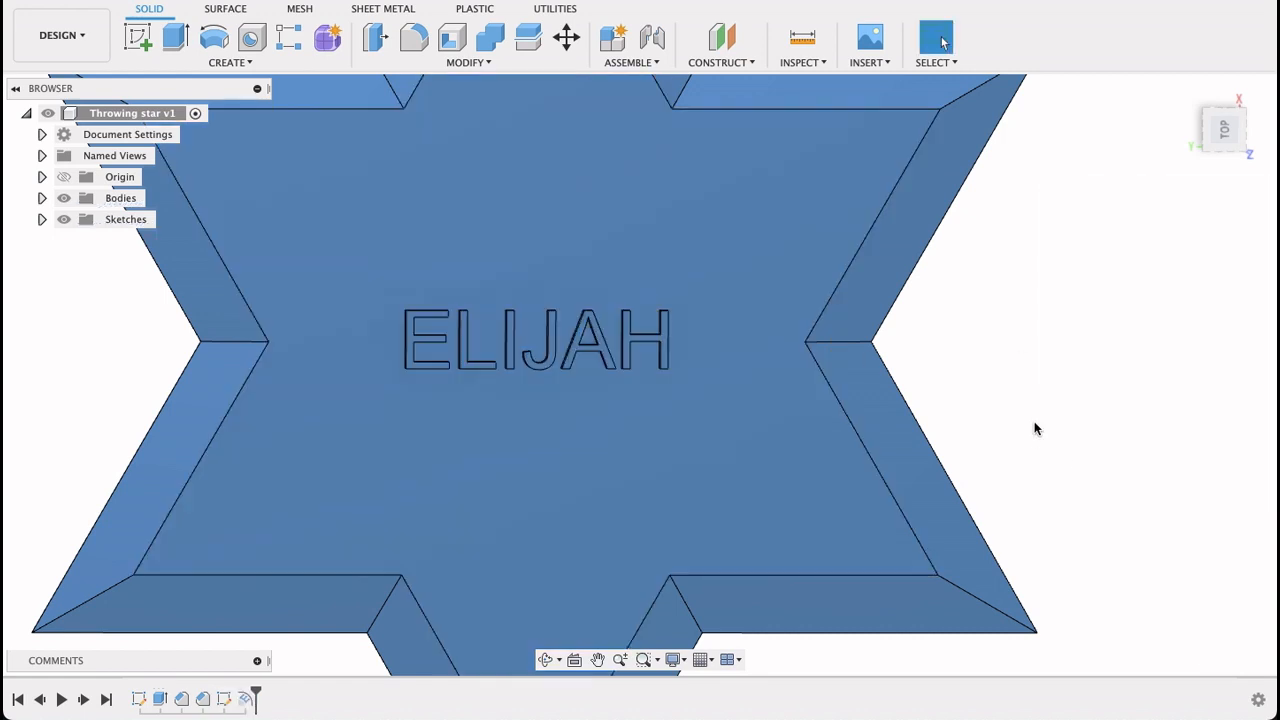
Edit the name's emboss feature to use the Deboss effect with a depth of -2 mm
{"action": "middle_click_drag", "start_coordinate": [1034, 429], "coordinate": [923, 437], "text": "shift"}
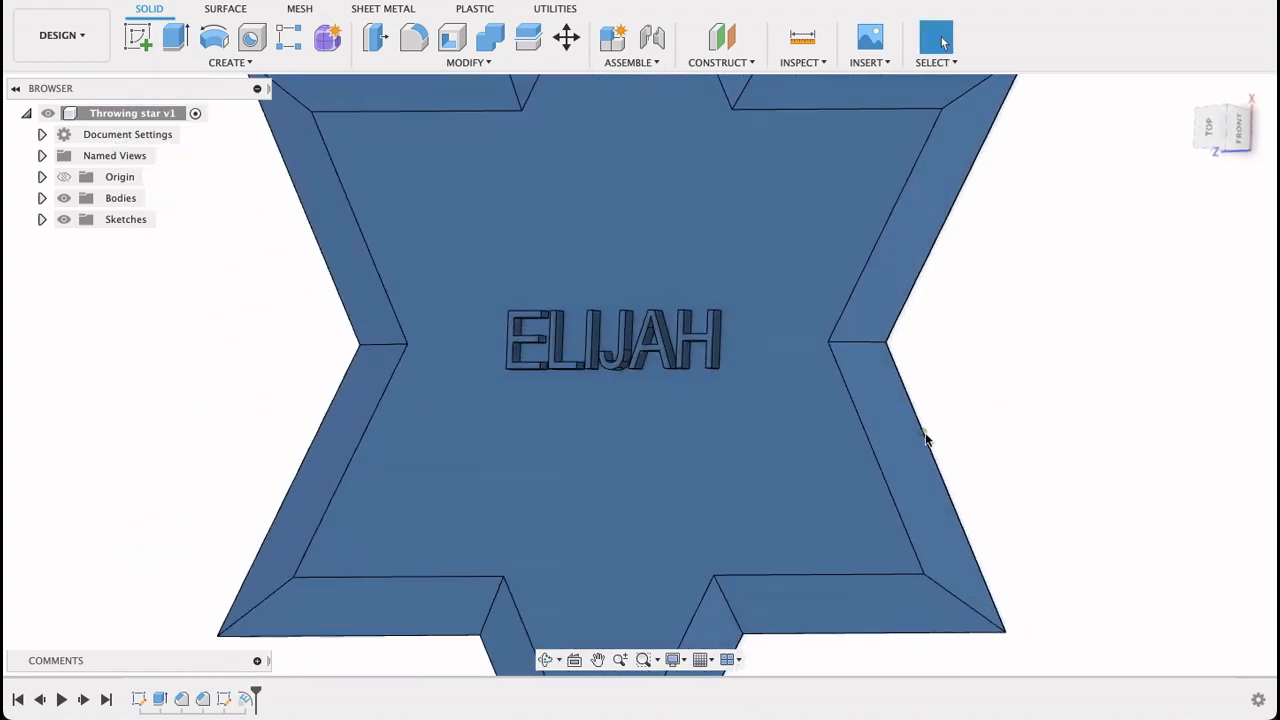
{"action": "double_click", "coordinate": [247, 698]}
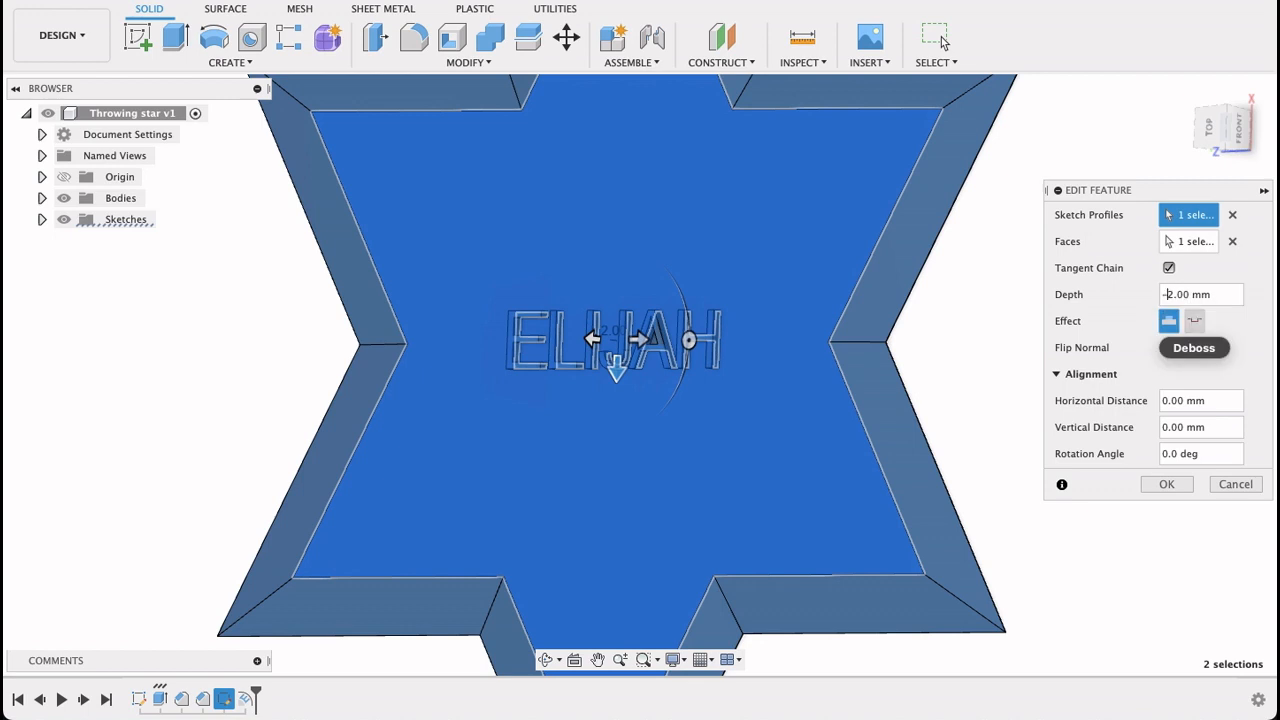
{"action": "left_click", "coordinate": [1194, 320]}
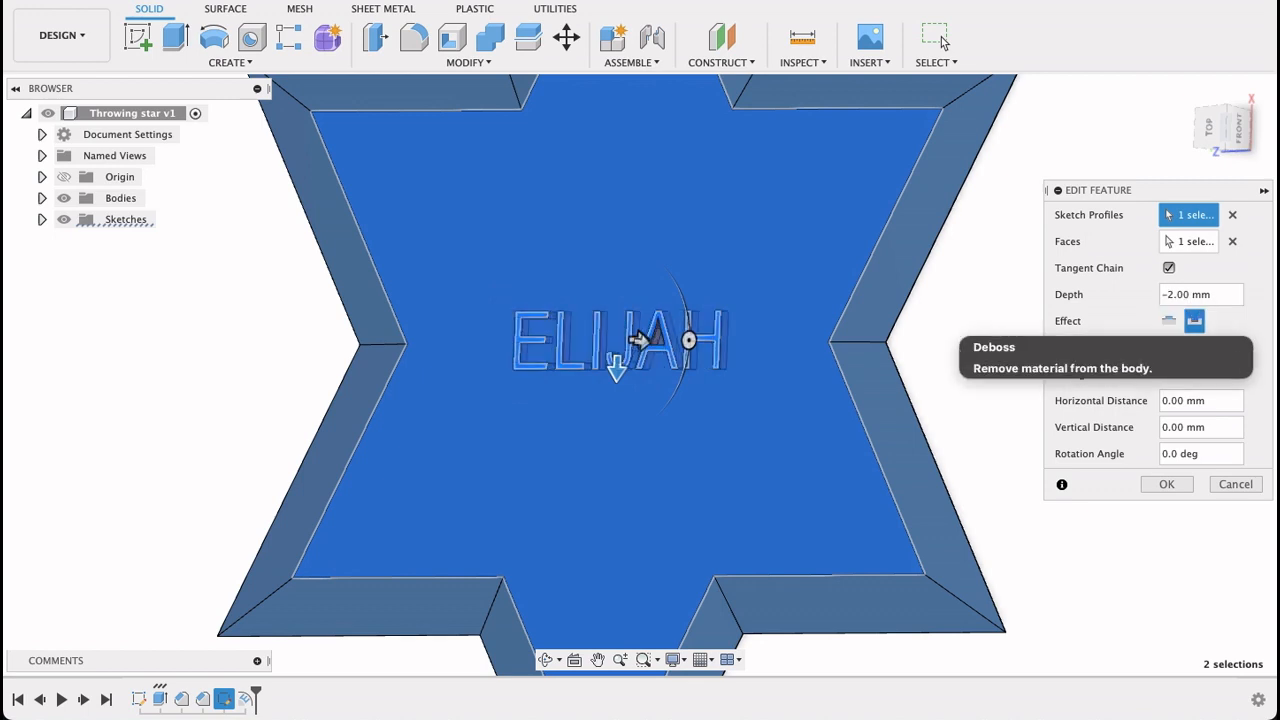
{"action": "left_click", "coordinate": [1158, 482]}
Examine the whole star and its name lettering from an angle and centred in the top view
{"action": "middle_click_drag", "start_coordinate": [1066, 340], "coordinate": [1097, 346], "text": "shift"}
{"action": "scroll", "coordinate": [1105, 335], "scroll_direction": "down", "scroll_amount": 5}
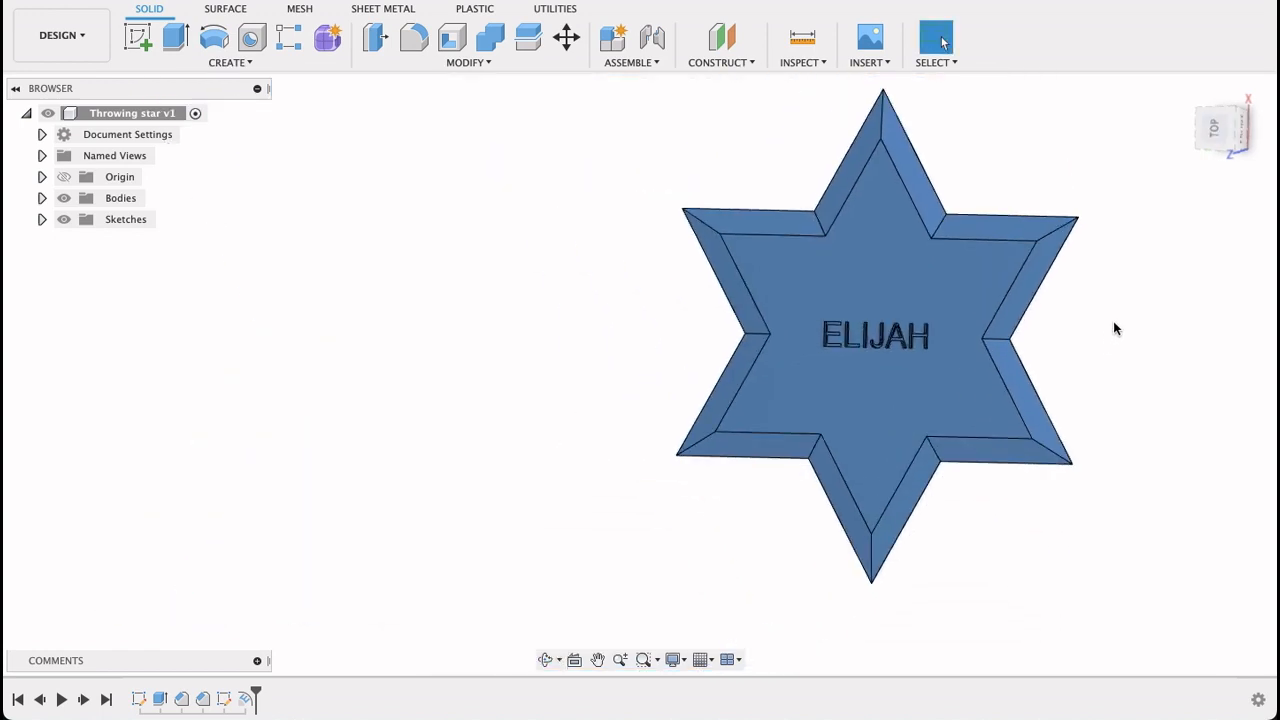
{"action": "left_click", "coordinate": [1216, 128]}
{"action": "middle_click_drag", "start_coordinate": [988, 265], "coordinate": [862, 316]}
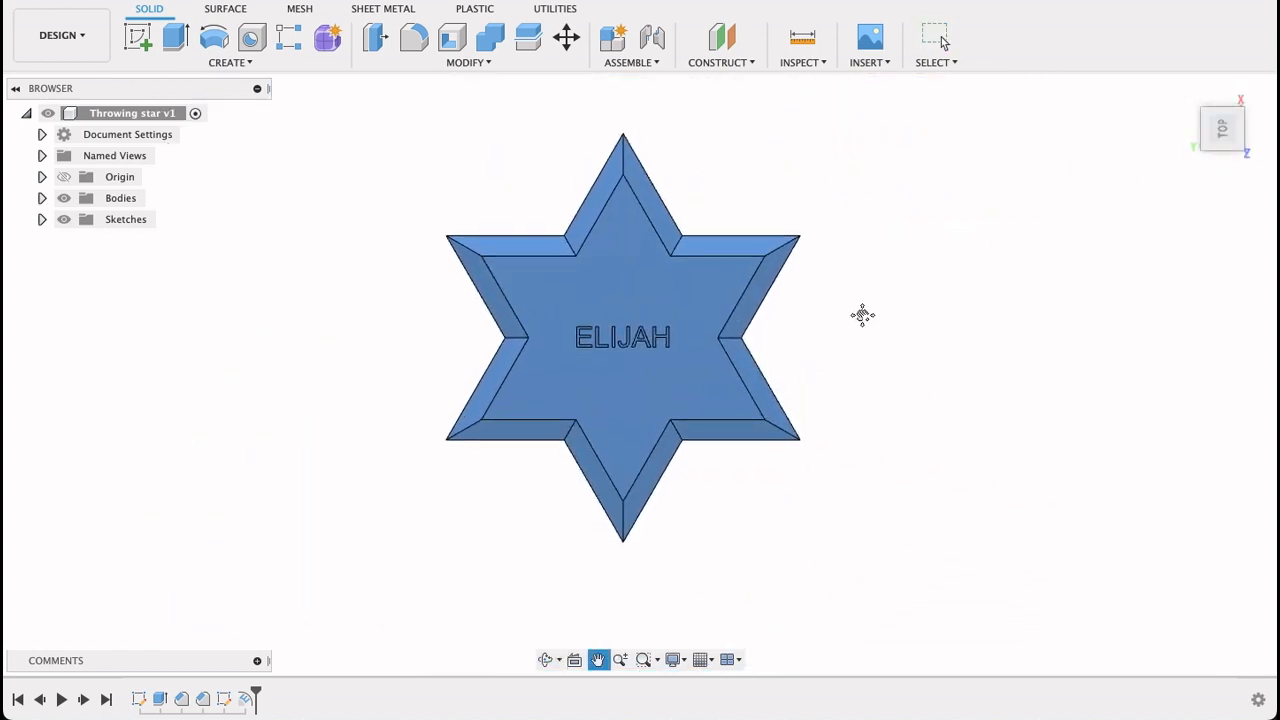
{"action": "scroll", "coordinate": [862, 315], "scroll_direction": "up", "scroll_amount": 2}
{"action": "scroll", "coordinate": [862, 317], "scroll_direction": "up", "scroll_amount": 1}
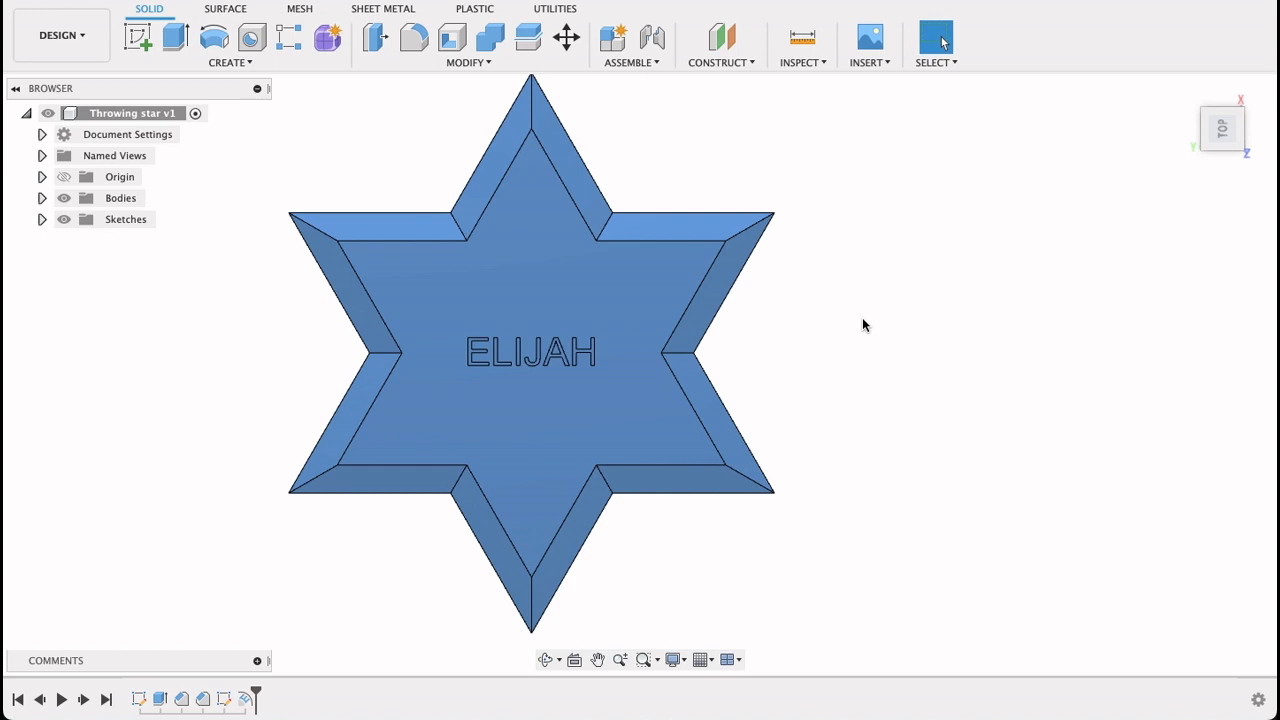
{"action": "middle_click_drag", "start_coordinate": [824, 268], "coordinate": [903, 260]}
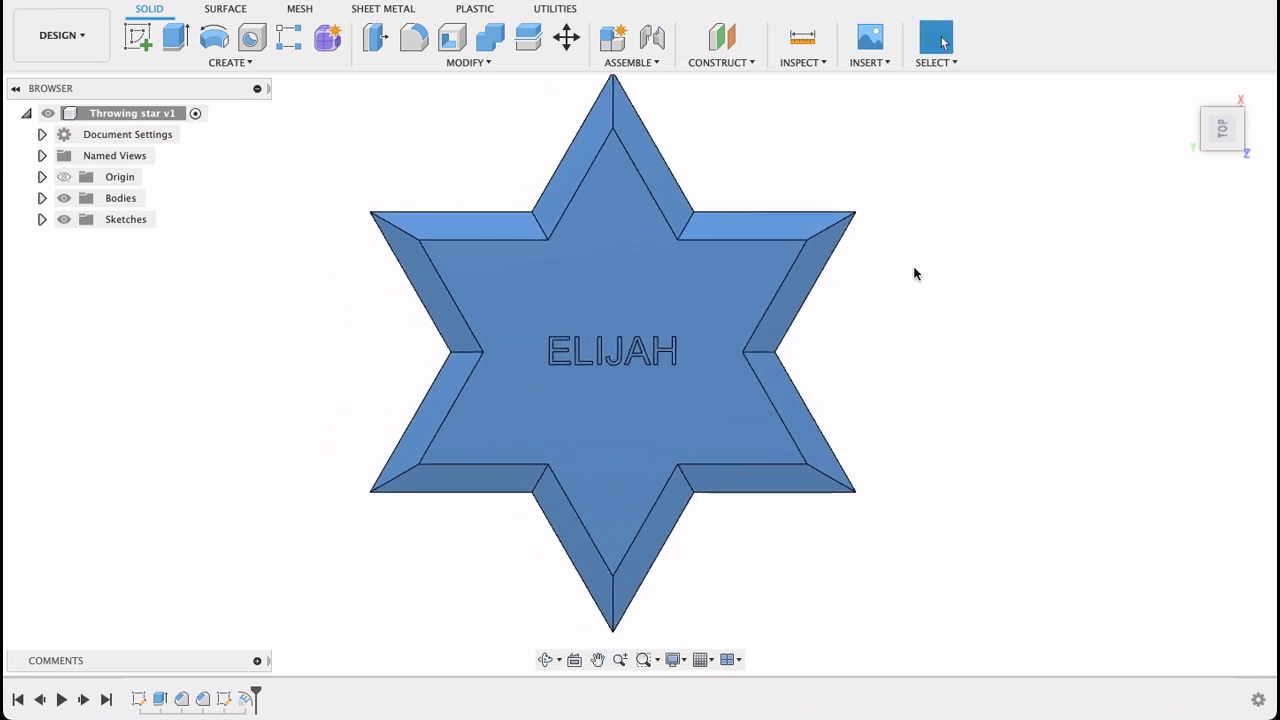